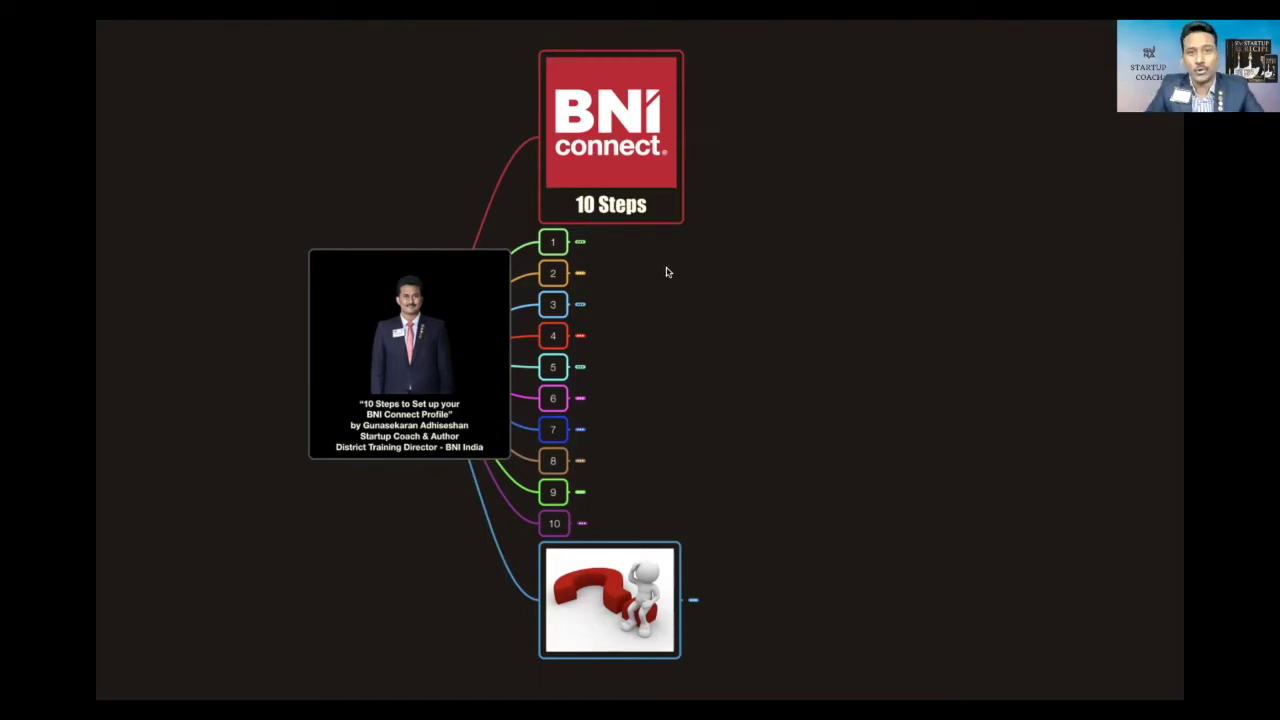
Step: Focus on mind map nodes 1 and 2 in turn and unfold their Video Upload and Keywords branches
scroll(666, 271, "up", 3)
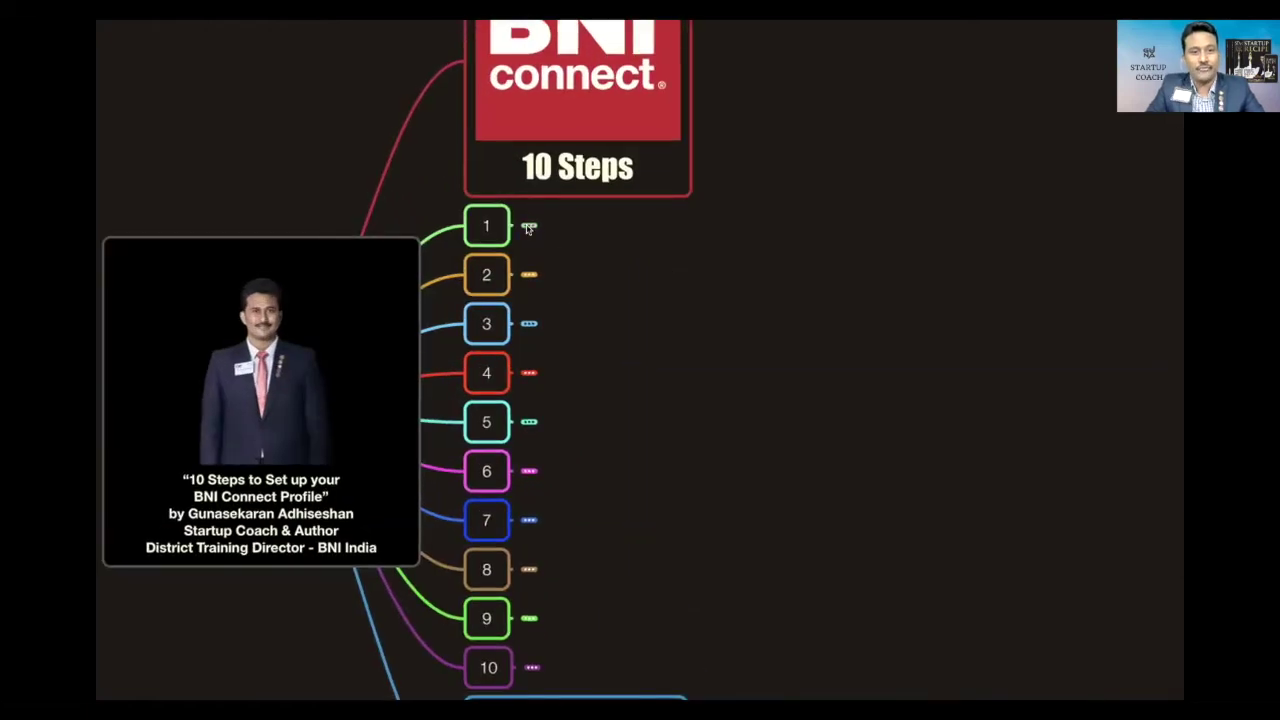
right_click(492, 226)
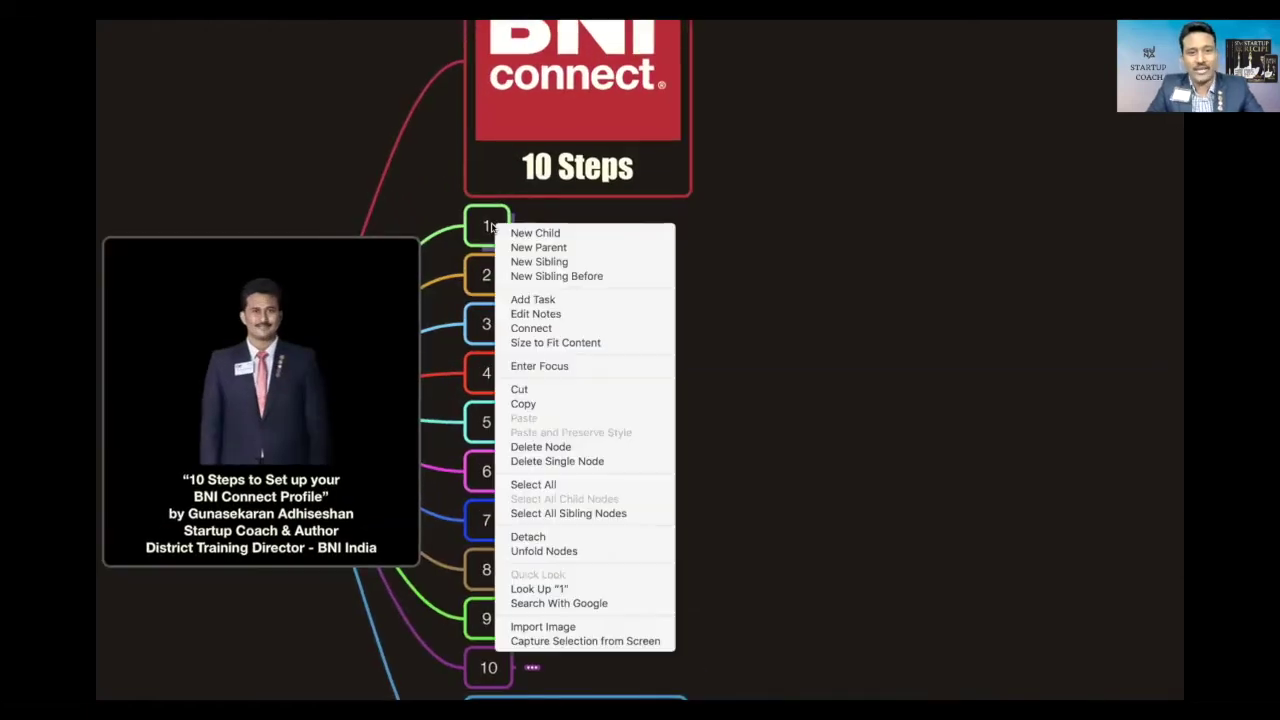
left_click(540, 366)
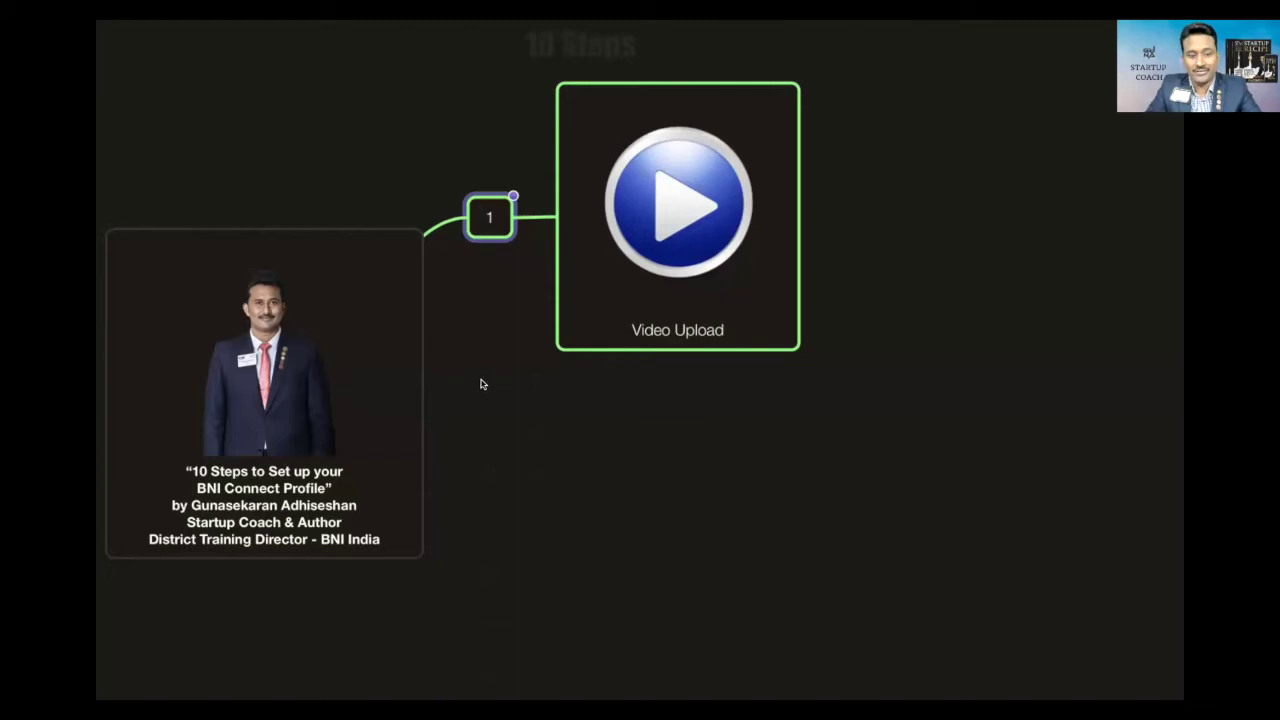
key("Right")
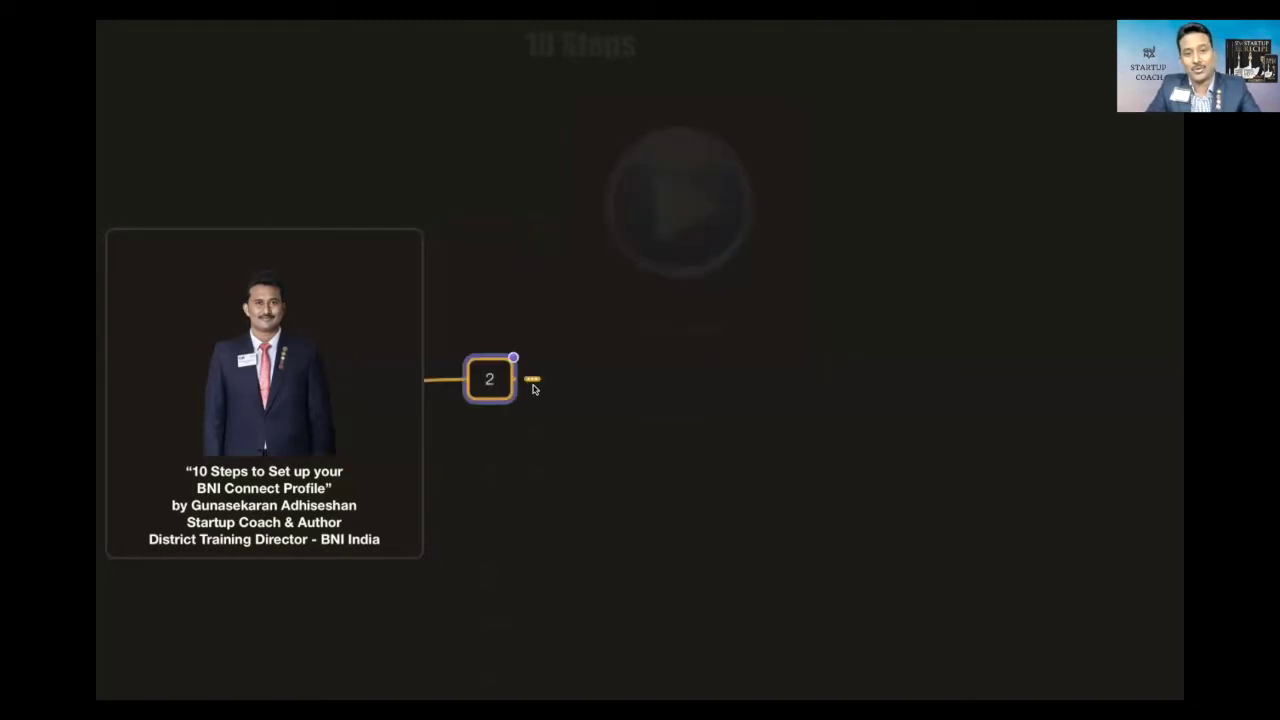
scroll(683, 473, "down", 2)
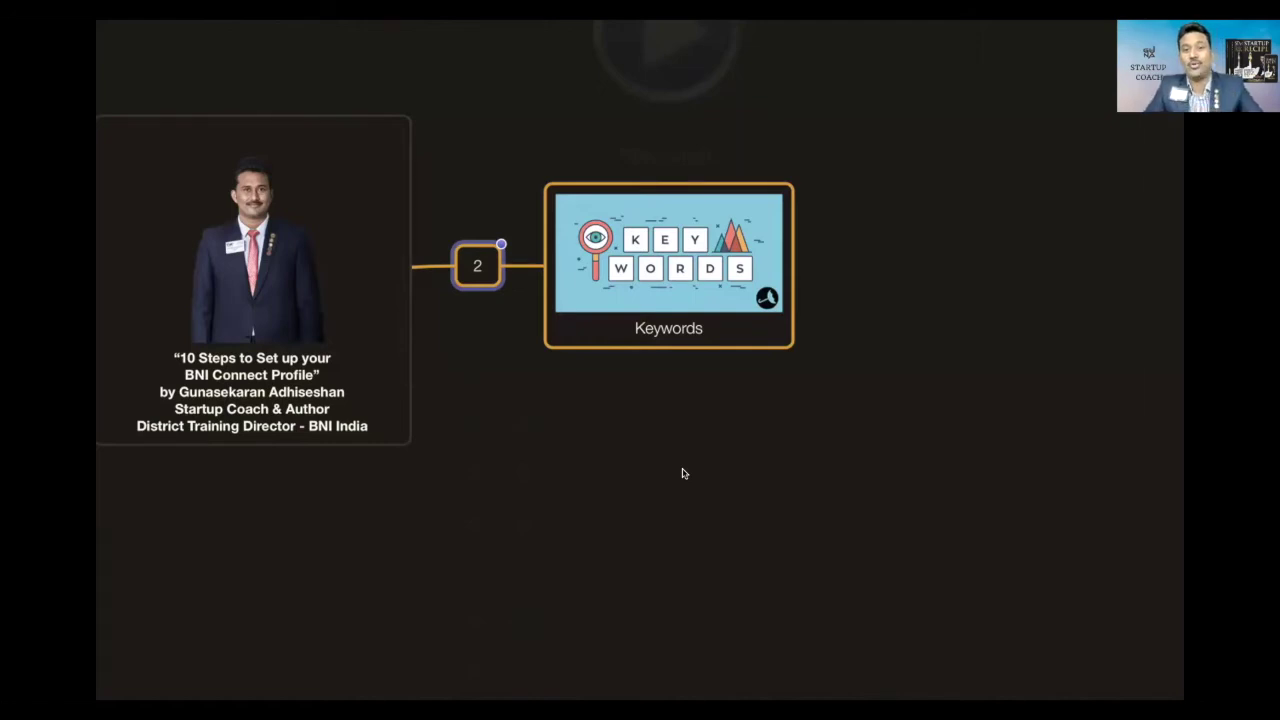
Step: Focus on nodes 3 and 4 in turn and unfold their Profile Image and Company Logo branches
scroll(683, 473, "down", 3)
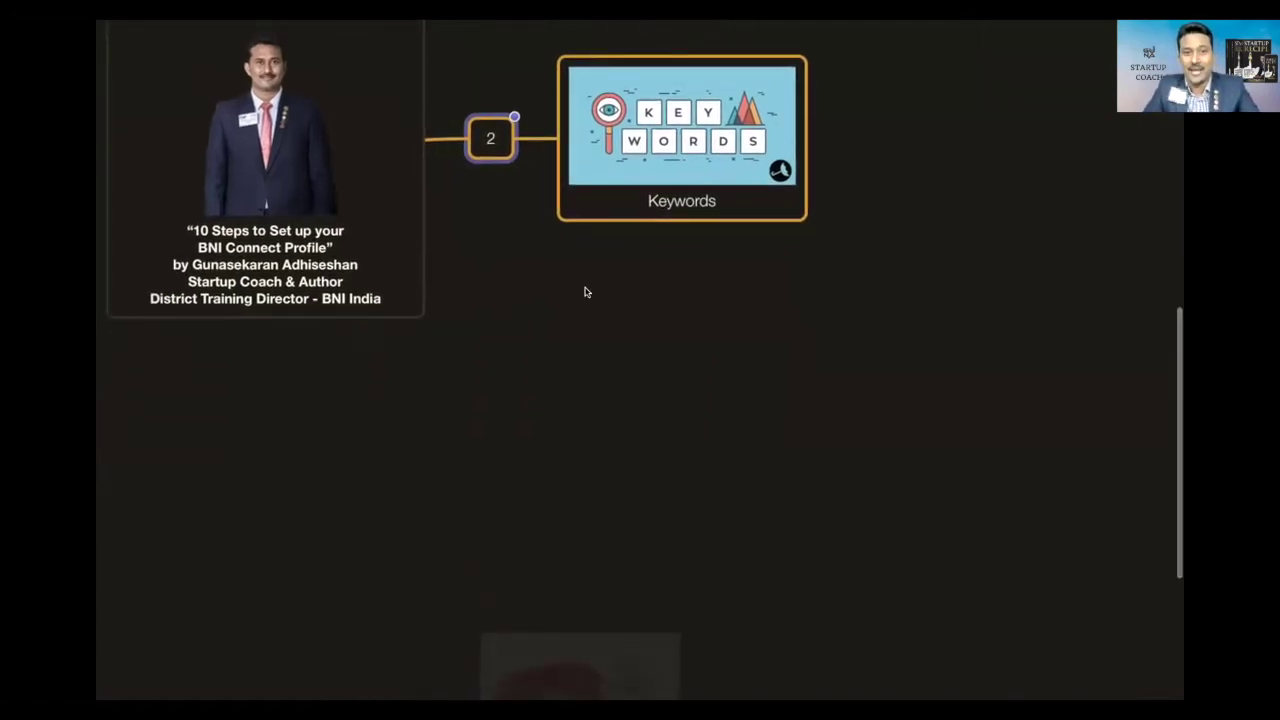
left_click(493, 249)
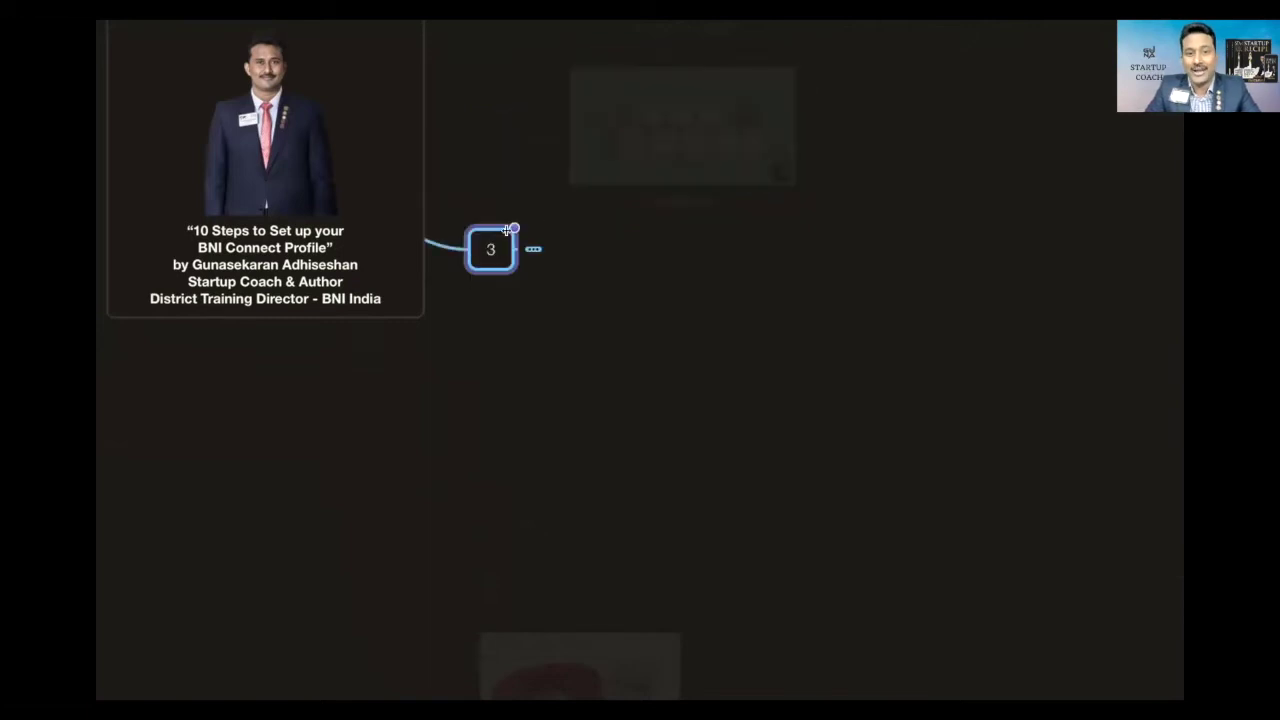
left_click(533, 249)
scroll(711, 426, "down", 1)
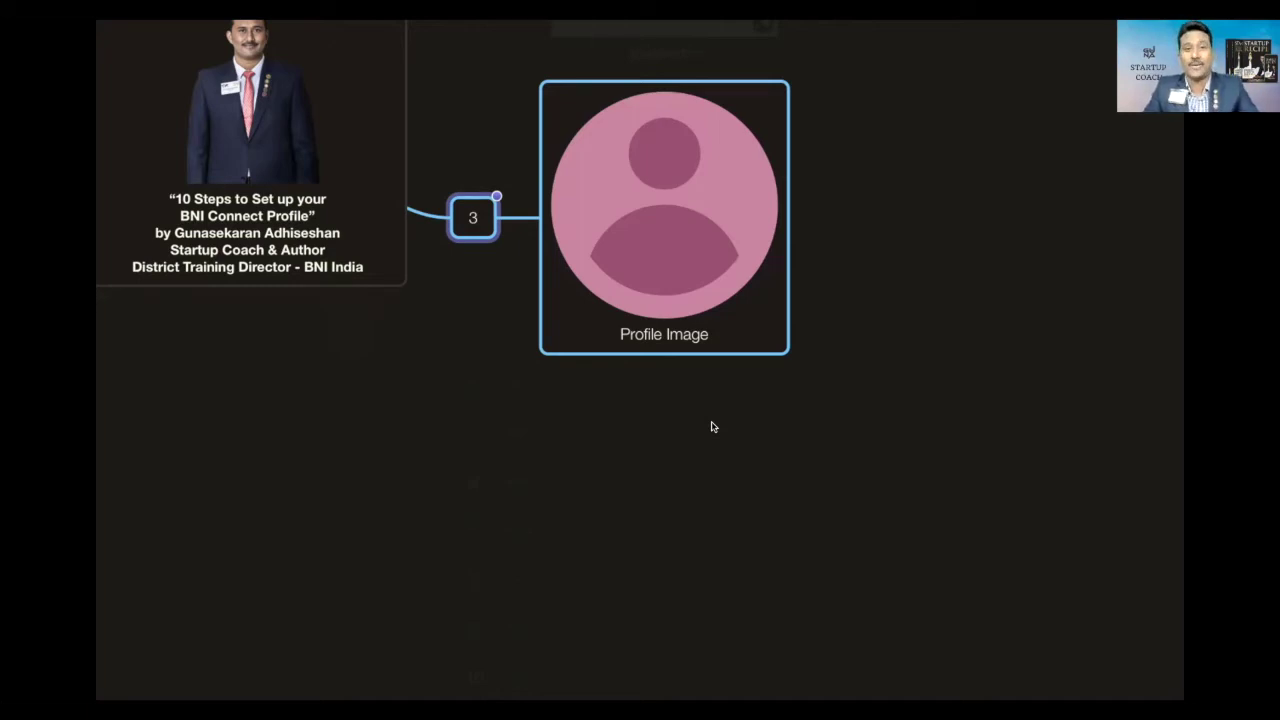
scroll(711, 427, "down", 3)
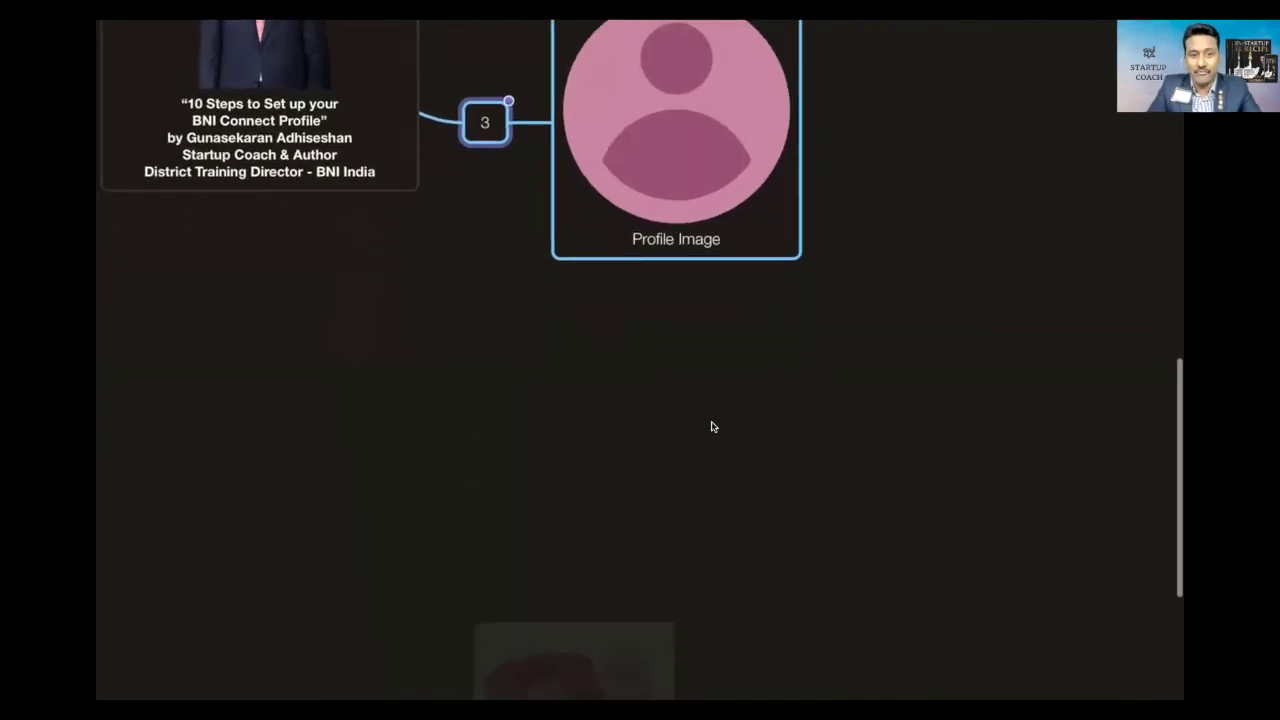
left_click(477, 273)
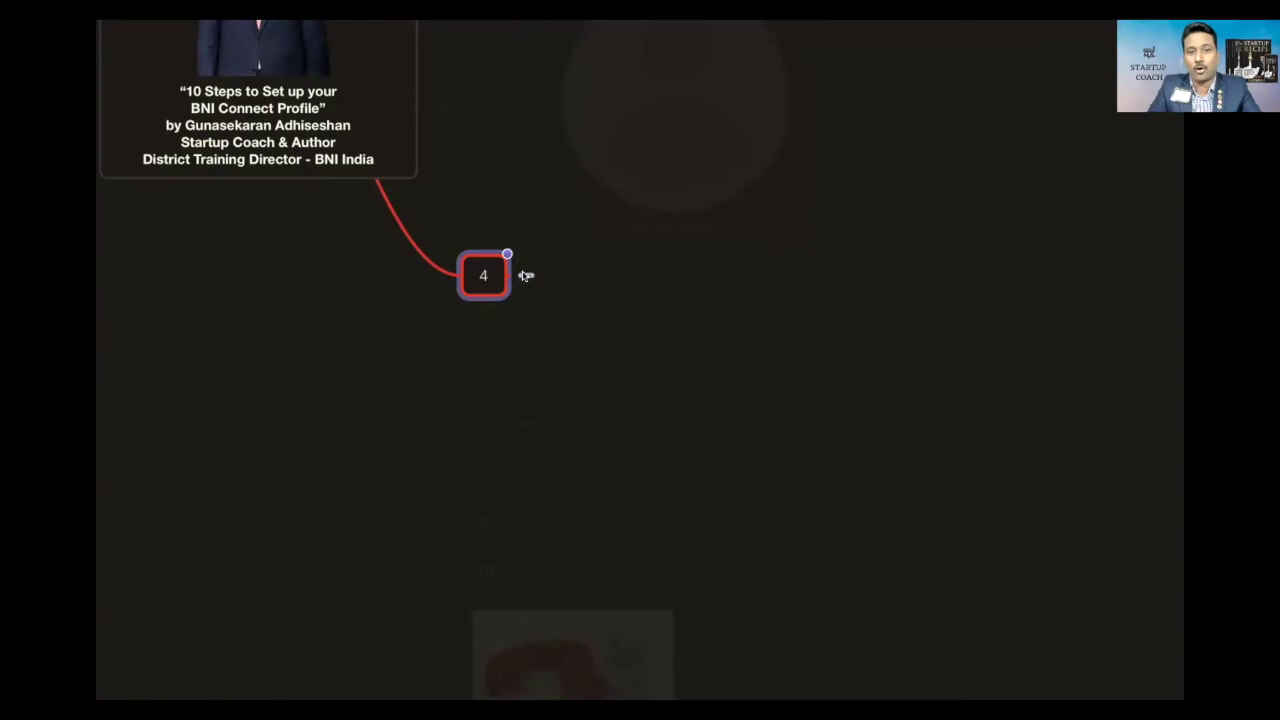
scroll(714, 334, "down", 2)
scroll(714, 332, "down", 2)
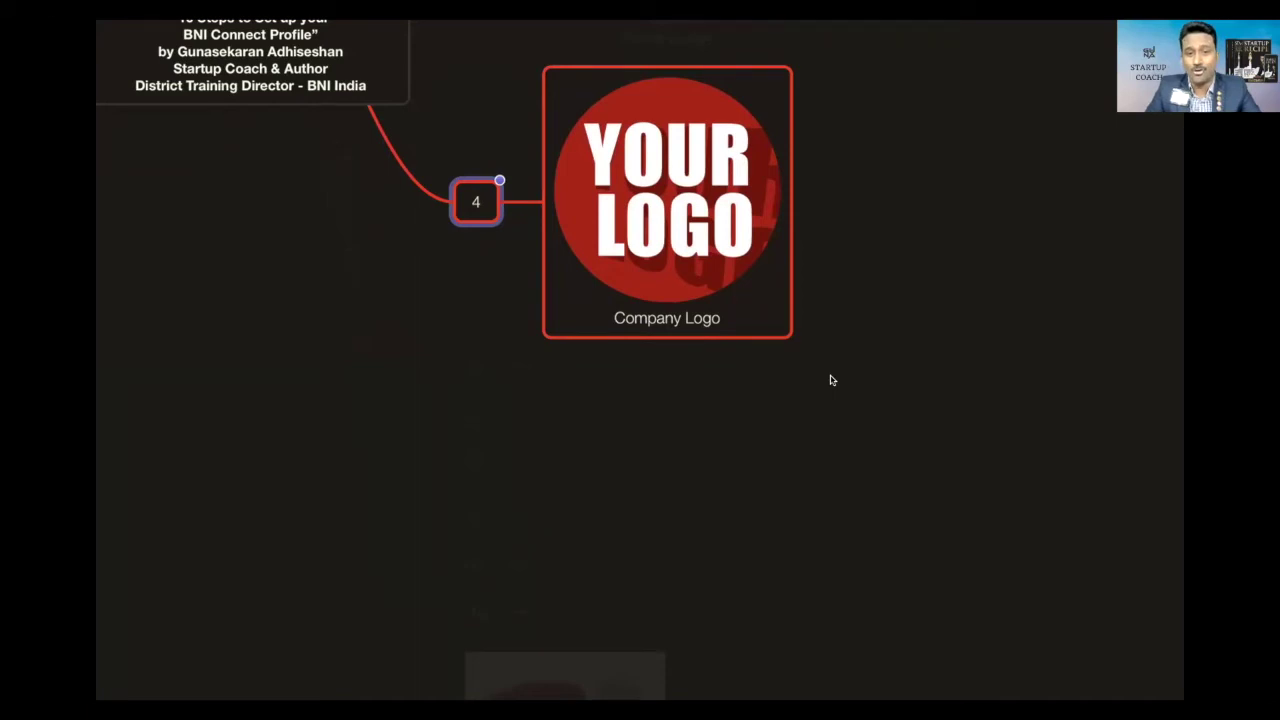
Step: Focus on nodes 5 and 6 in turn and unfold their Social Media Links and Bio branches
left_click(476, 368)
scroll(510, 367, "down", 2)
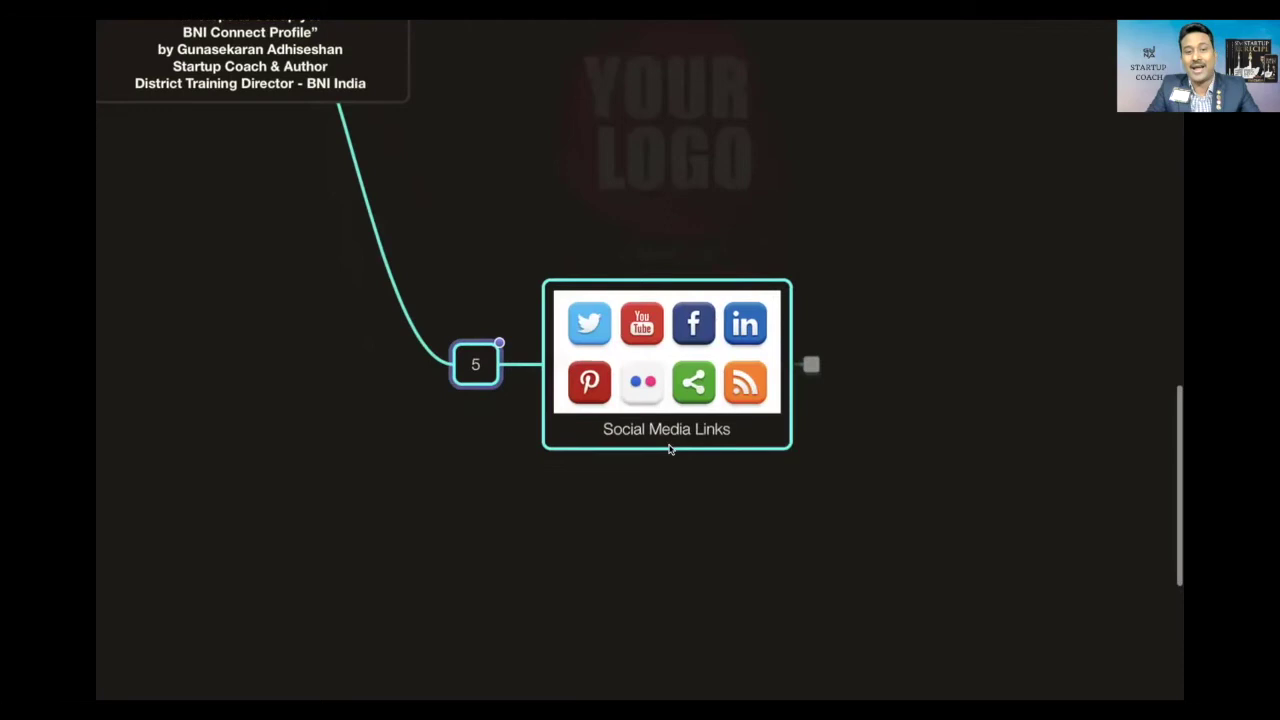
scroll(669, 449, "down", 3)
scroll(757, 447, "down", 1)
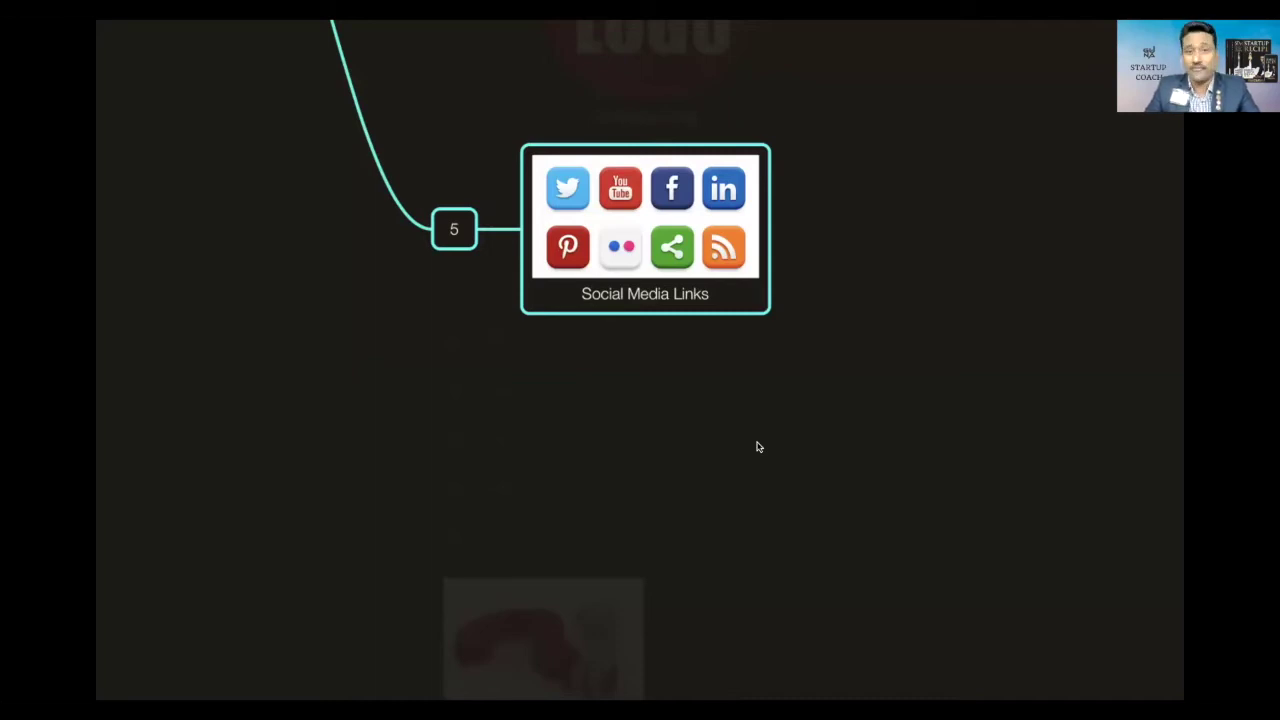
scroll(608, 366, "down", 2)
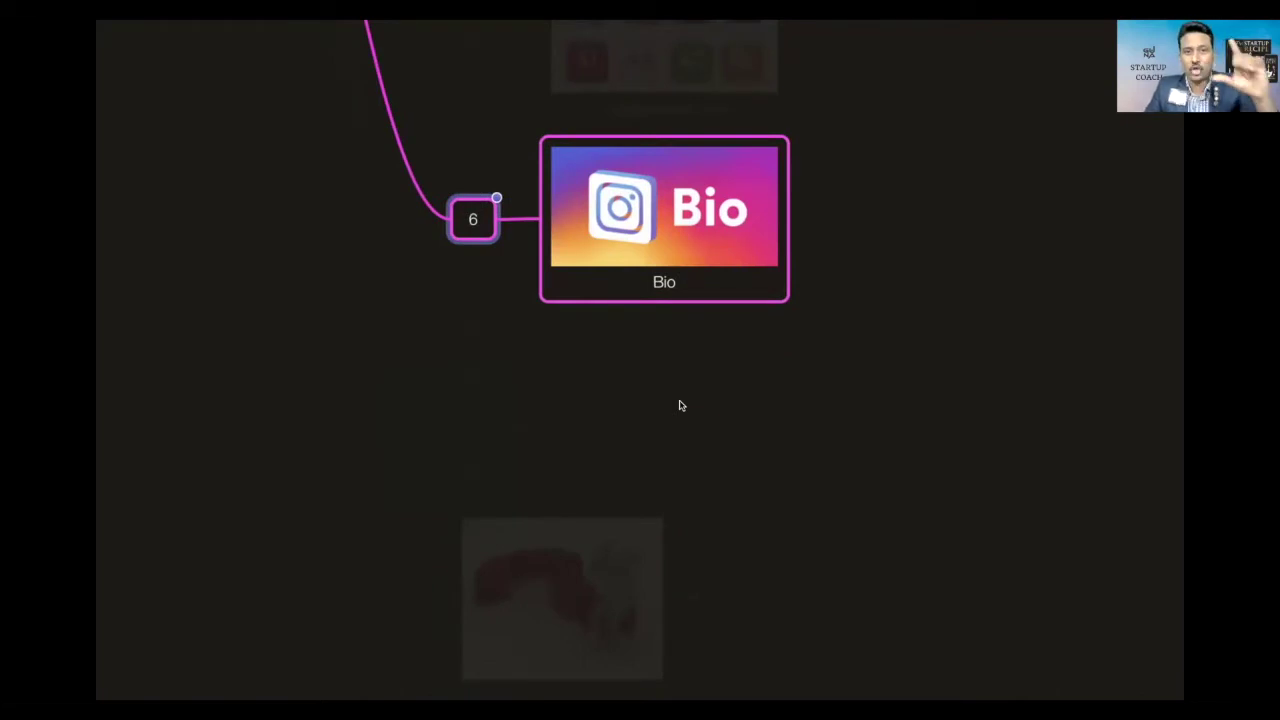
Step: Focus on node 7 and unfold its GAINS branch, and do the same for node 8
scroll(680, 405, "down", 1)
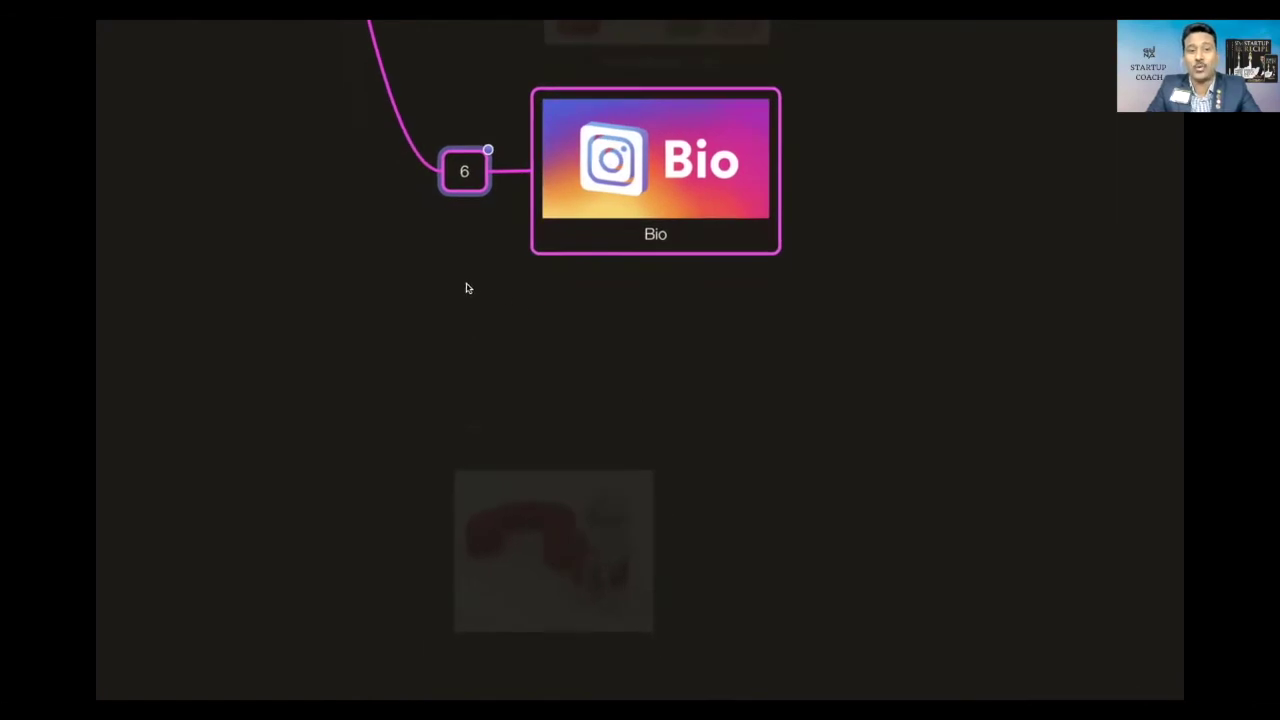
scroll(463, 287, "down", 1)
scroll(629, 354, "down", 1)
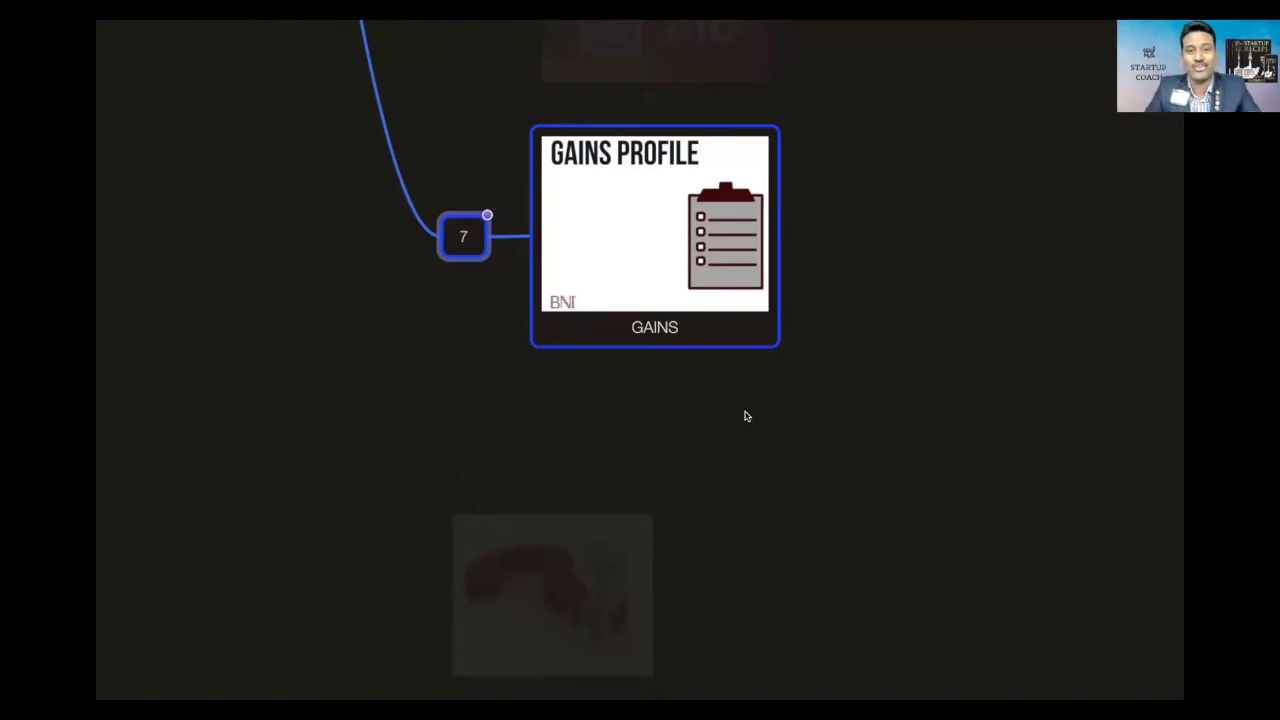
scroll(745, 416, "down", 3)
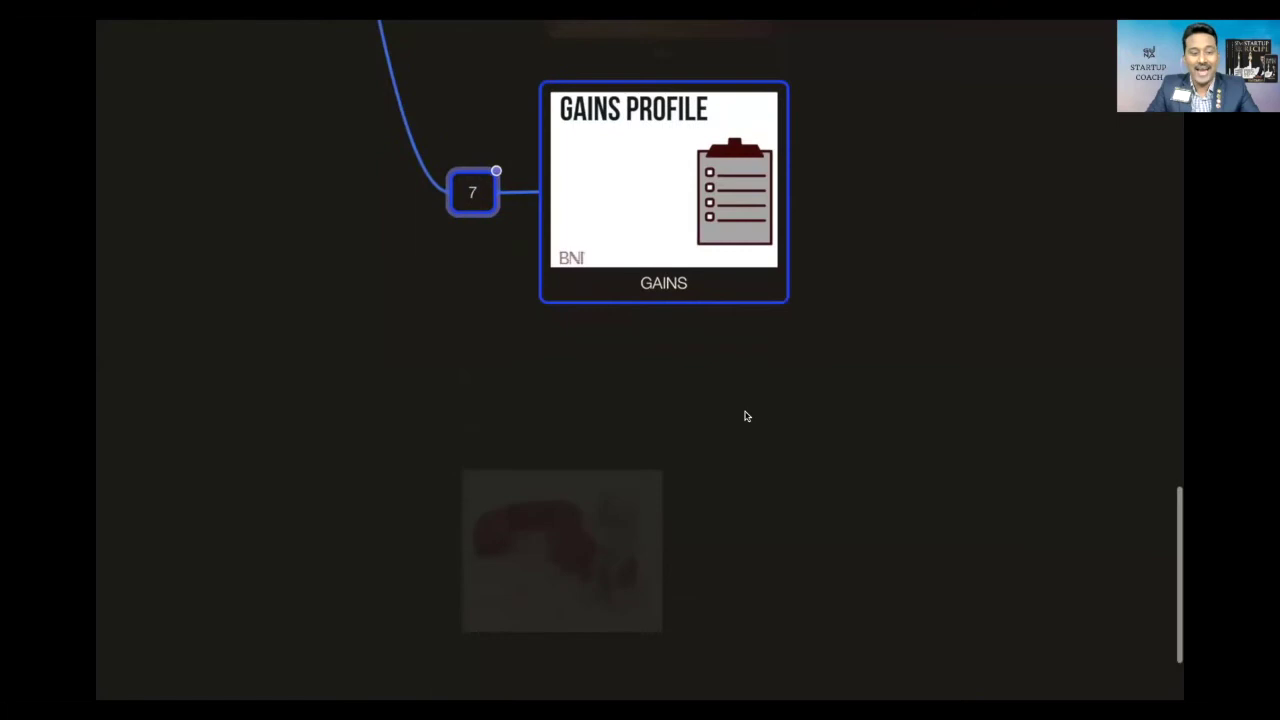
left_click(467, 310)
left_click(511, 306)
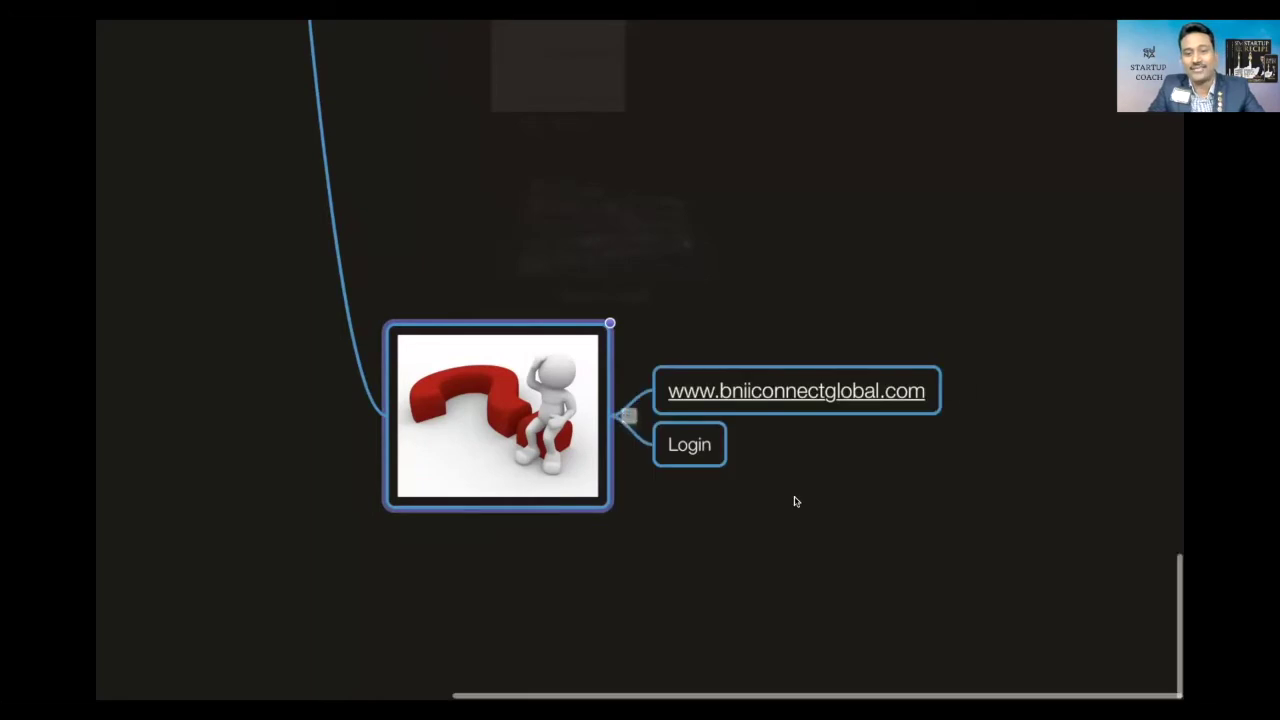
scroll(795, 501, "right", 2)
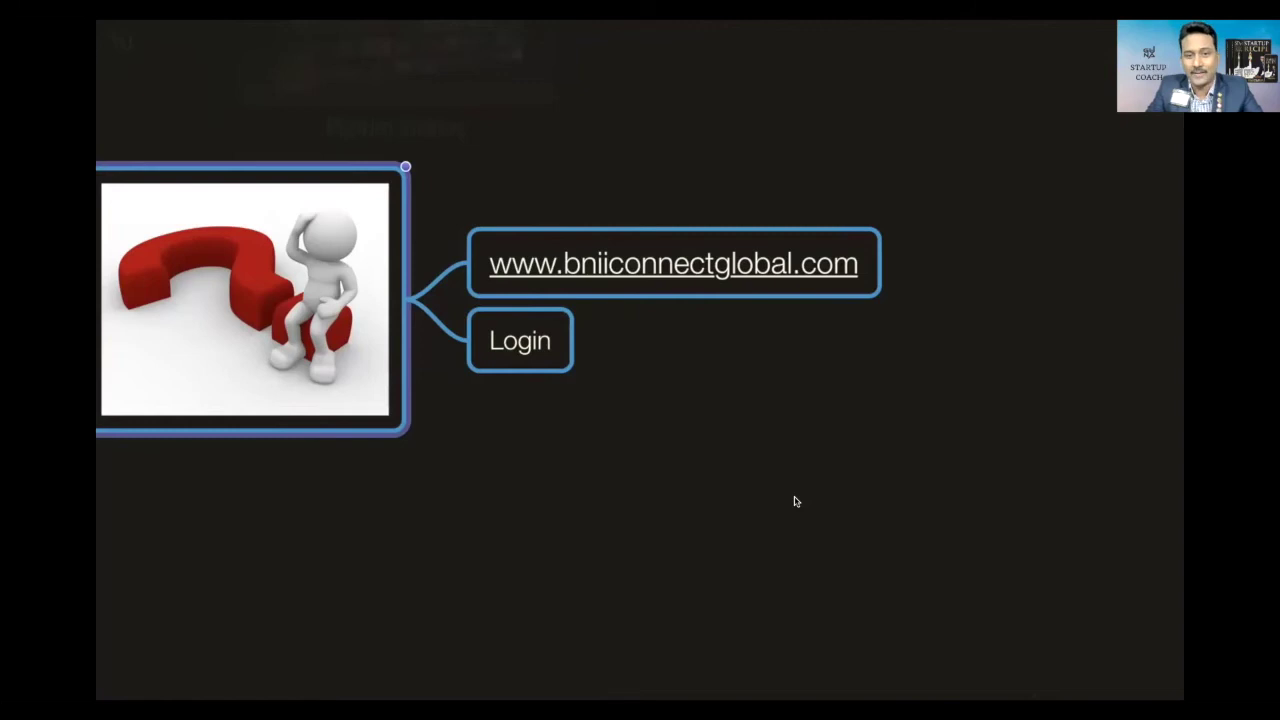
left_click(610, 266)
left_click(608, 265)
key("BackSpace")
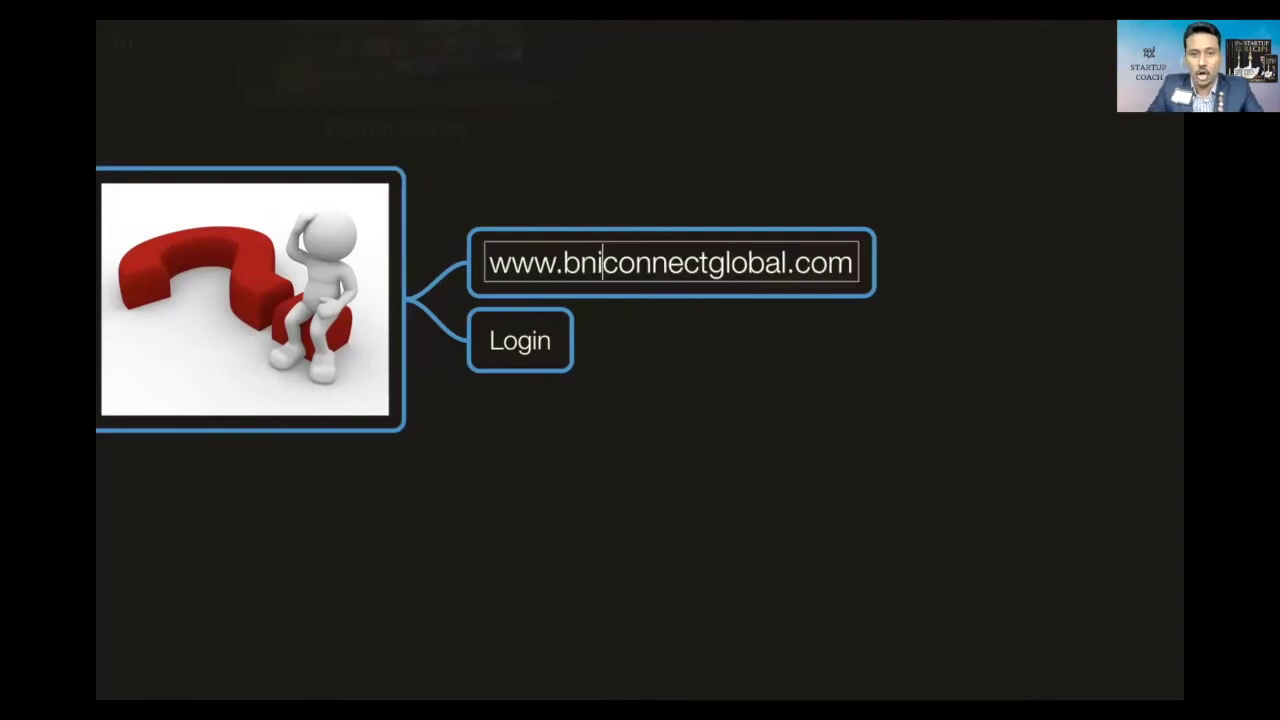
left_click(773, 431)
scroll(772, 431, "left", 2)
scroll(772, 431, "up", 1)
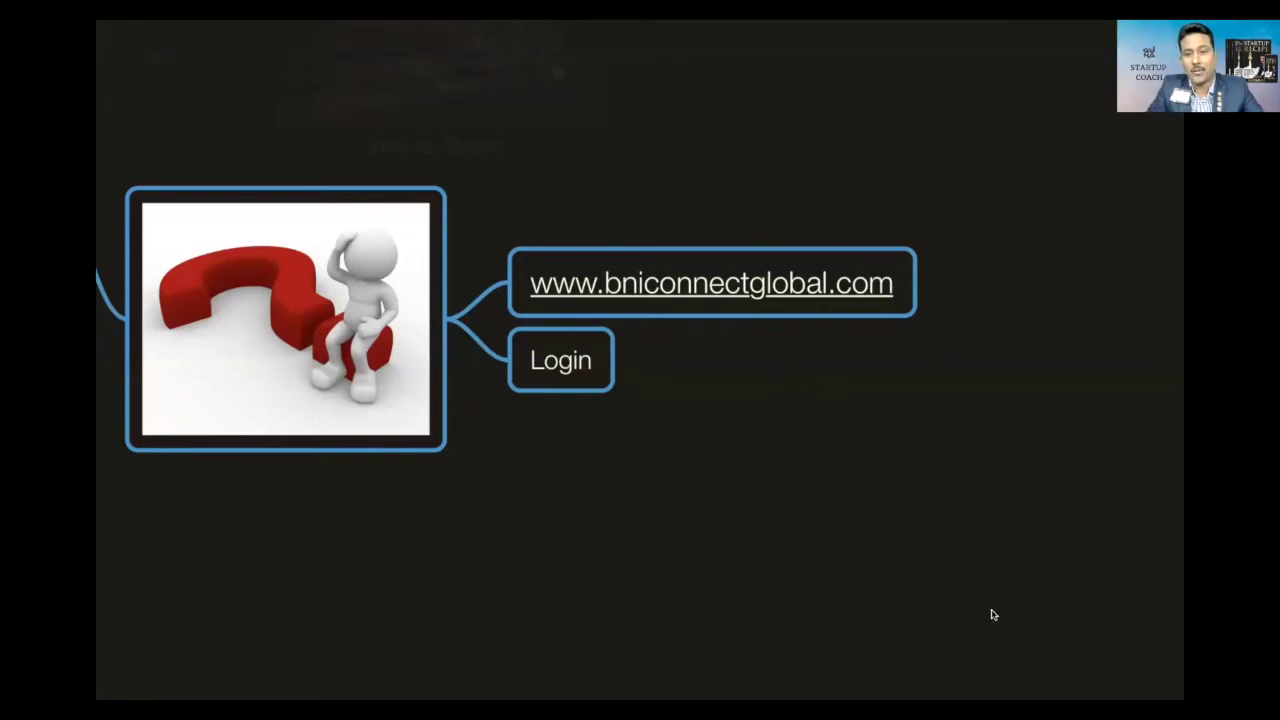
Step: Switch to the browser and sign in to BNI Connect with the saved username and password
key("super+Tab")
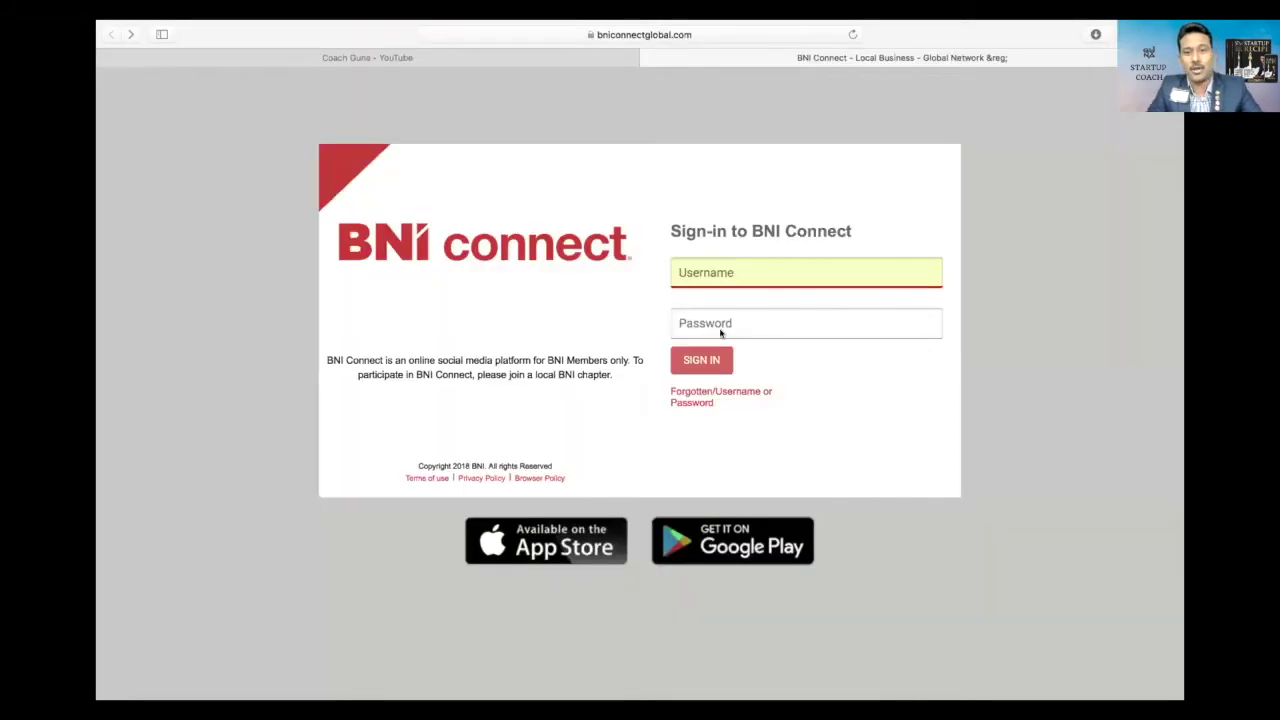
left_click(722, 326)
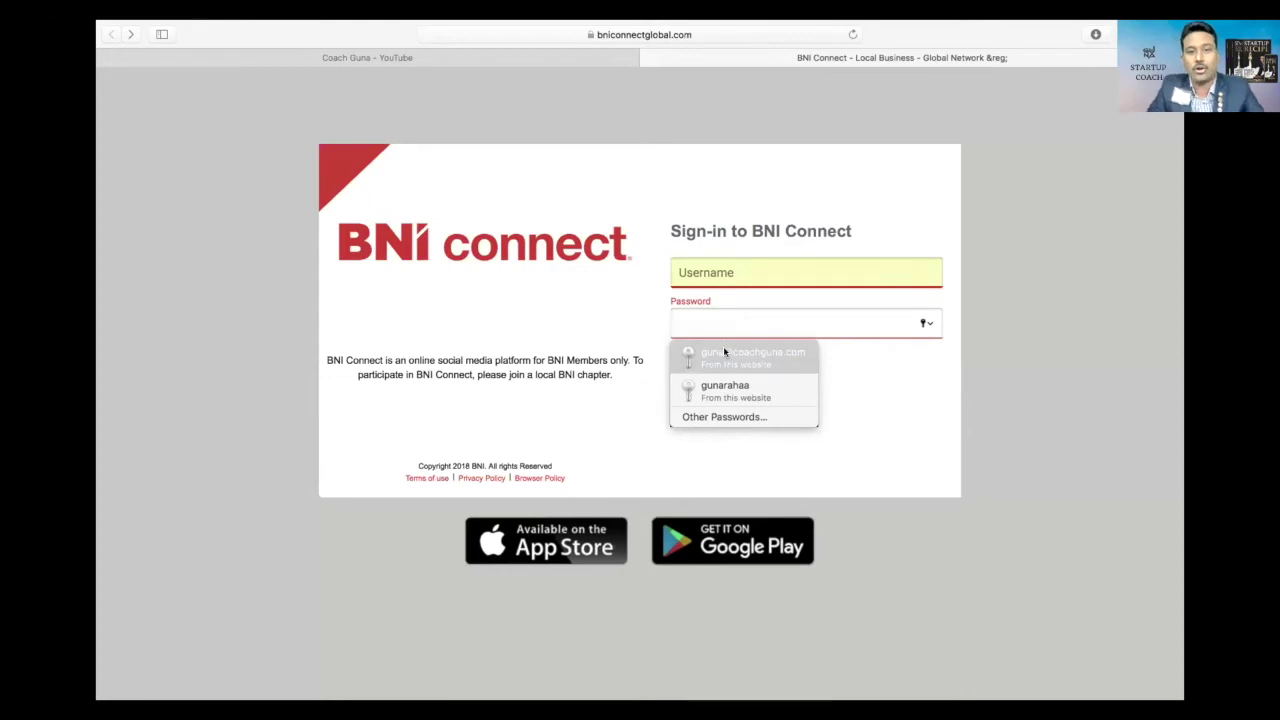
left_click(723, 350)
left_click(715, 356)
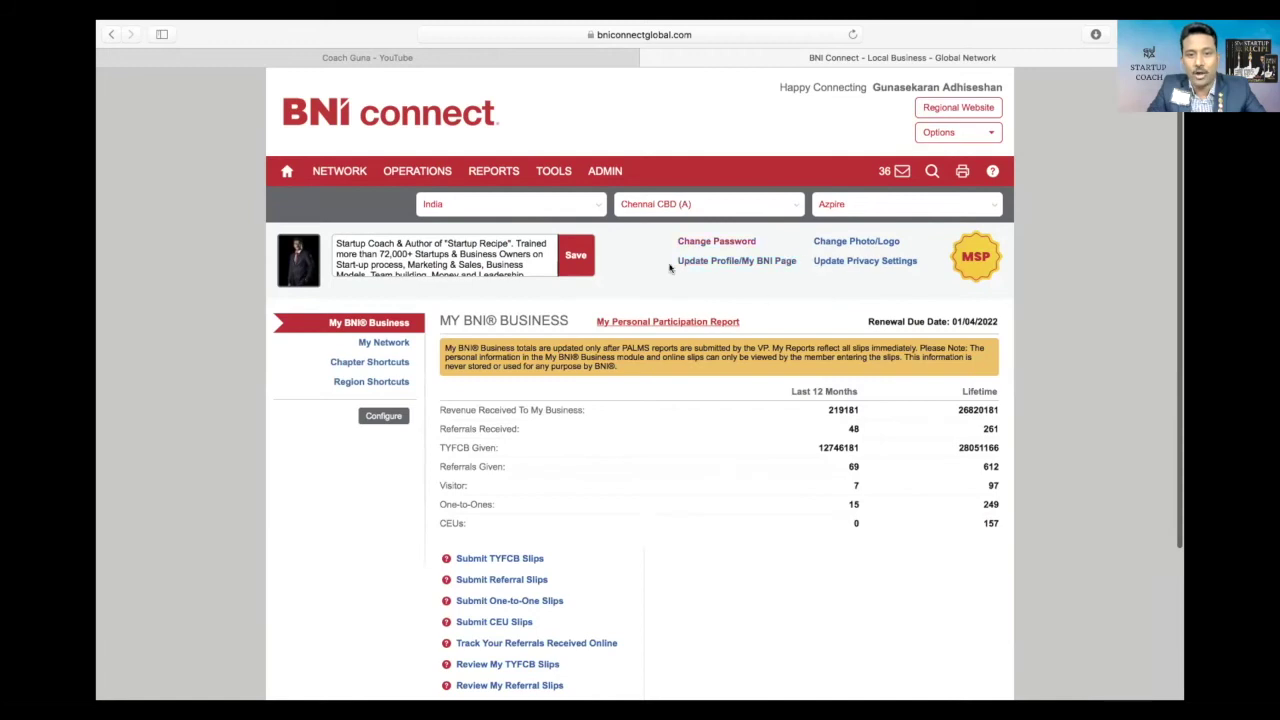
Step: Open the member's profile for editing and look over the Main Profile fields
left_click(746, 262)
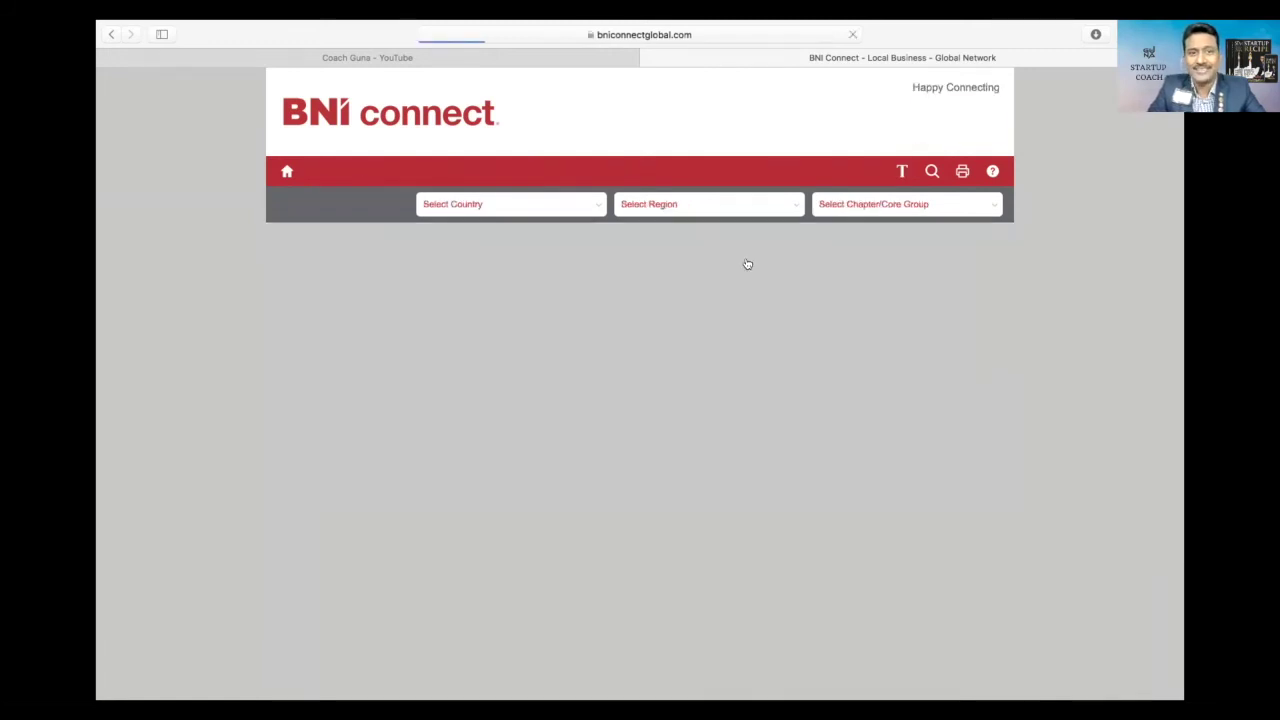
scroll(523, 304, "down", 4)
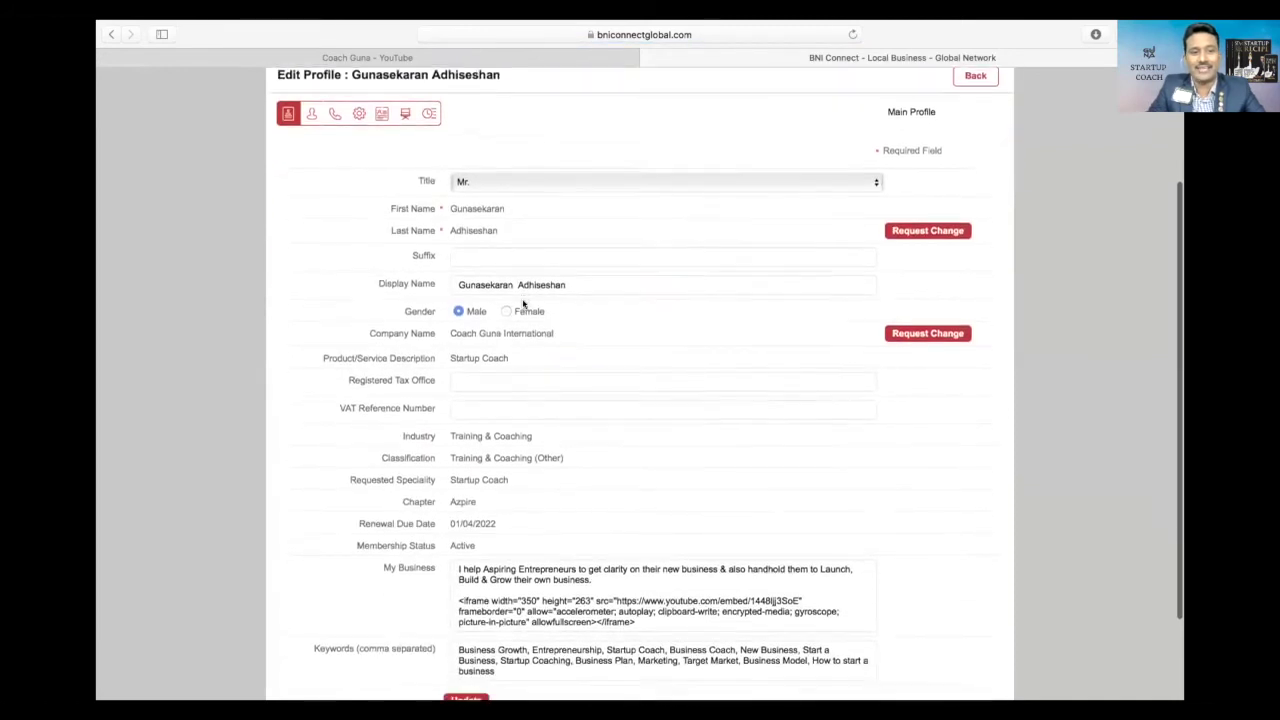
scroll(523, 304, "down", 2)
scroll(522, 295, "up", 5)
scroll(522, 297, "down", 5)
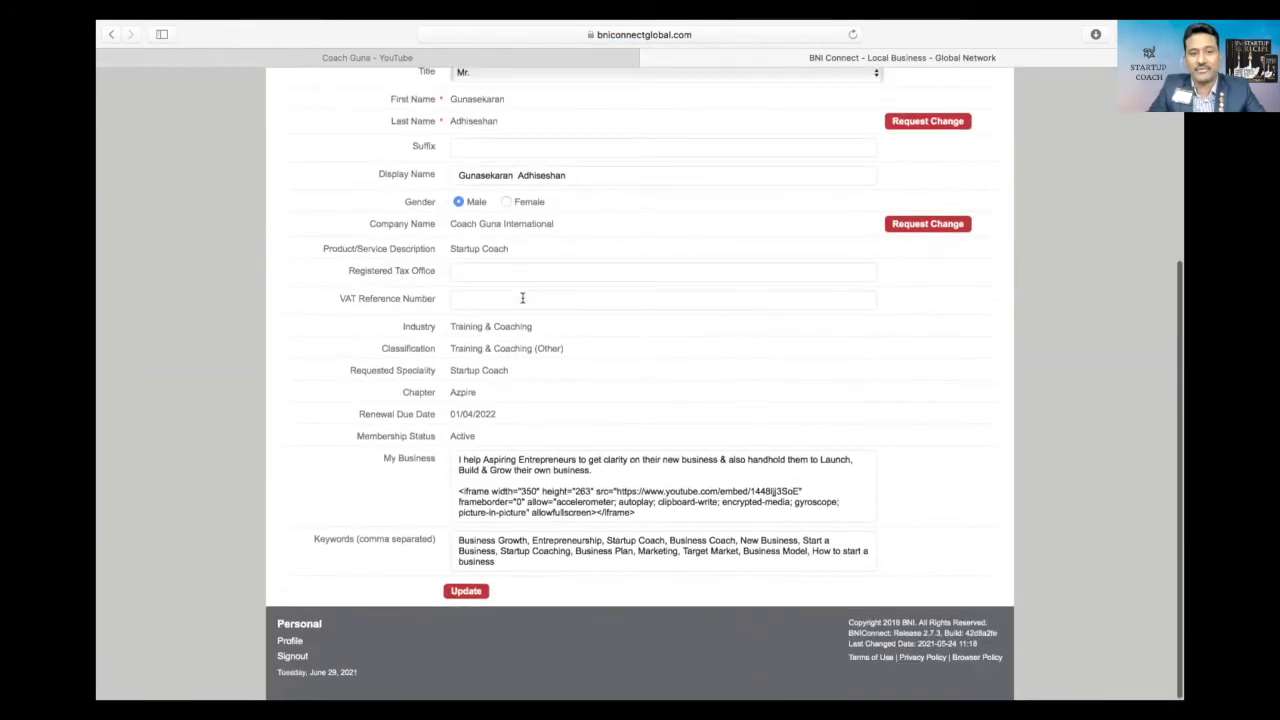
left_click(522, 297)
scroll(525, 250, "up", 2)
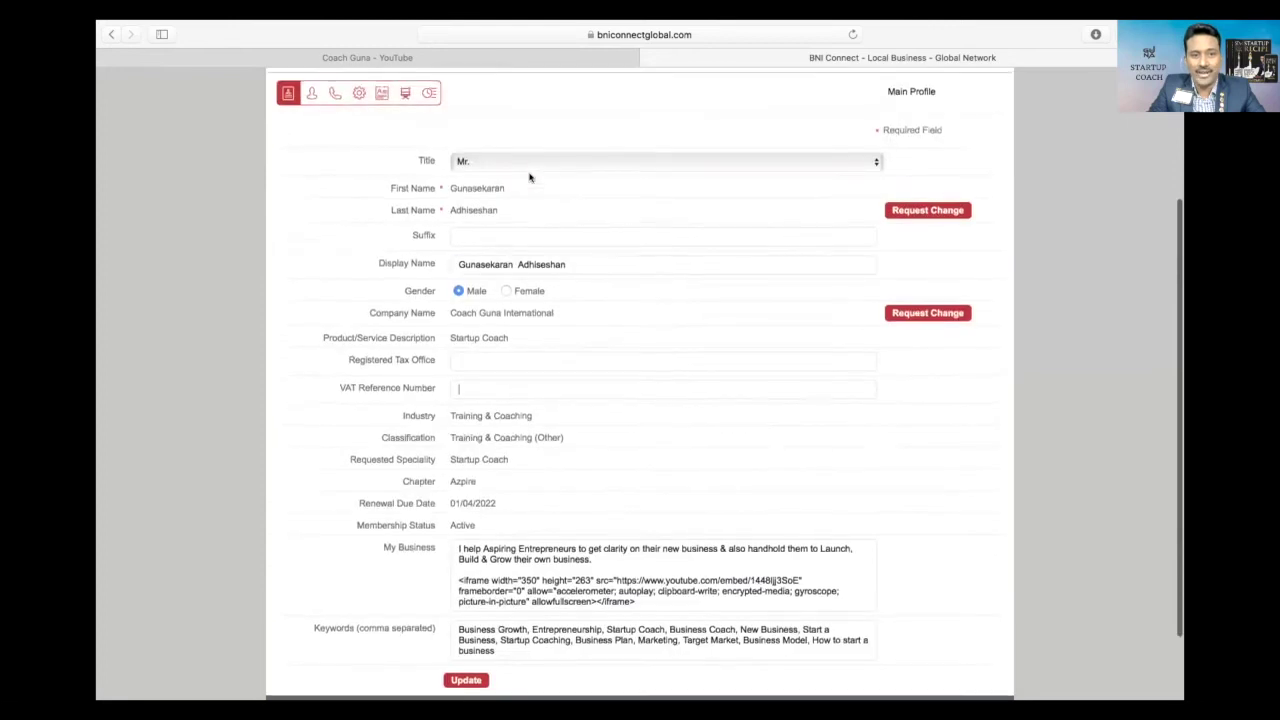
scroll(530, 177, "down", 2)
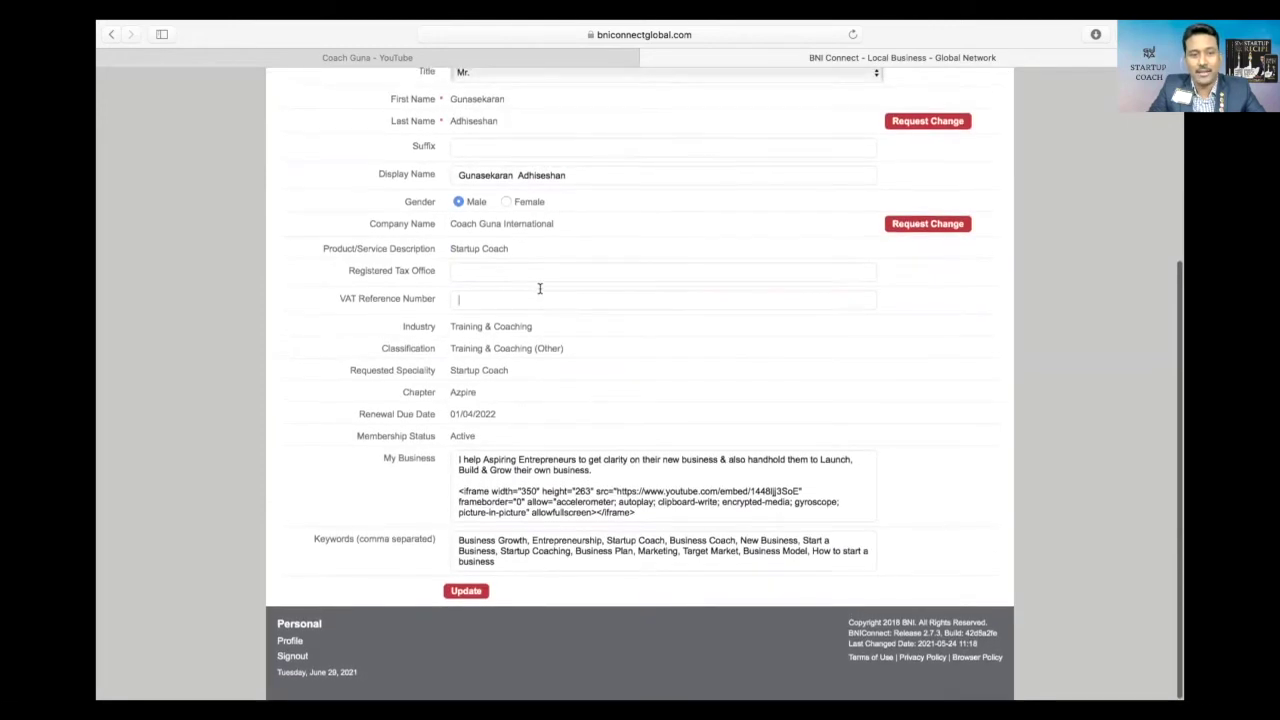
Step: Highlight the YouTube iframe embed code in the My Business field
key("super+plus")
key("super+plus")
scroll(540, 291, "down", 5)
key("super+minus")
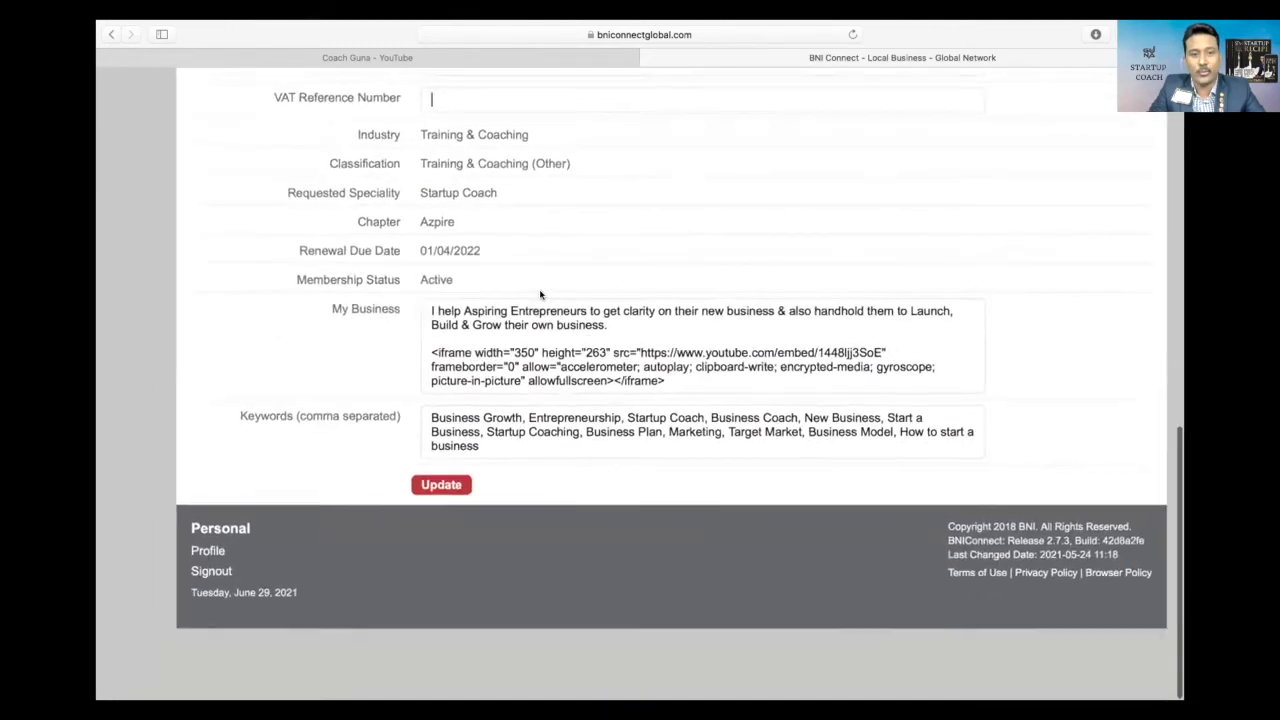
scroll(540, 292, "up", 2)
triple_click(670, 416)
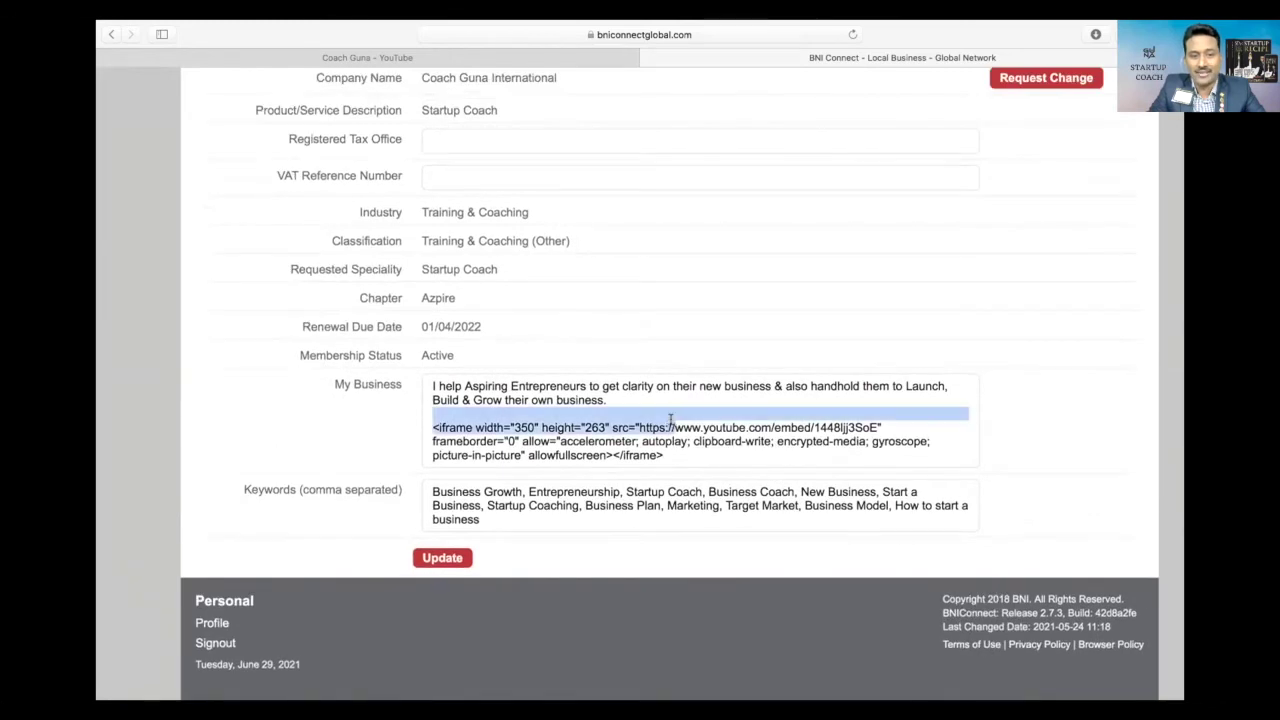
left_click(628, 403)
left_click_drag(664, 456, 411, 420)
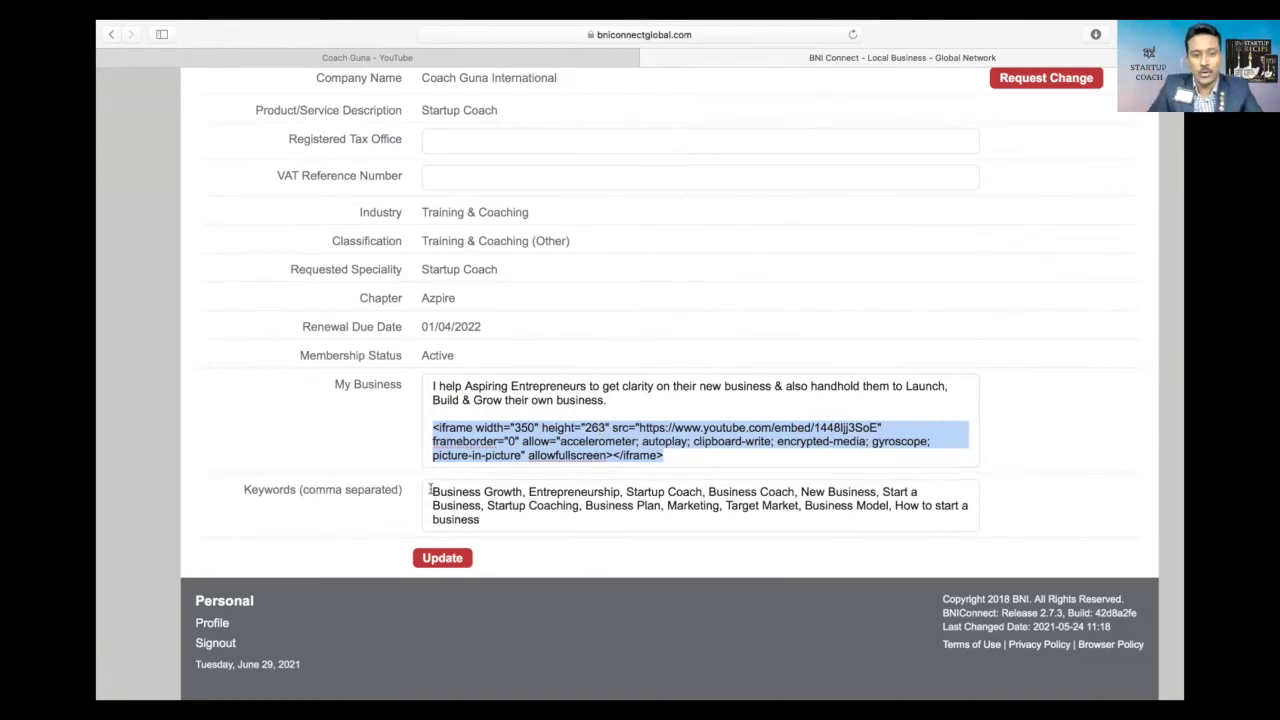
Step: Highlight the comma-separated keywords in the Keywords field and return to the beginning of the profile form
left_click_drag(430, 489, 523, 517)
left_click(523, 517)
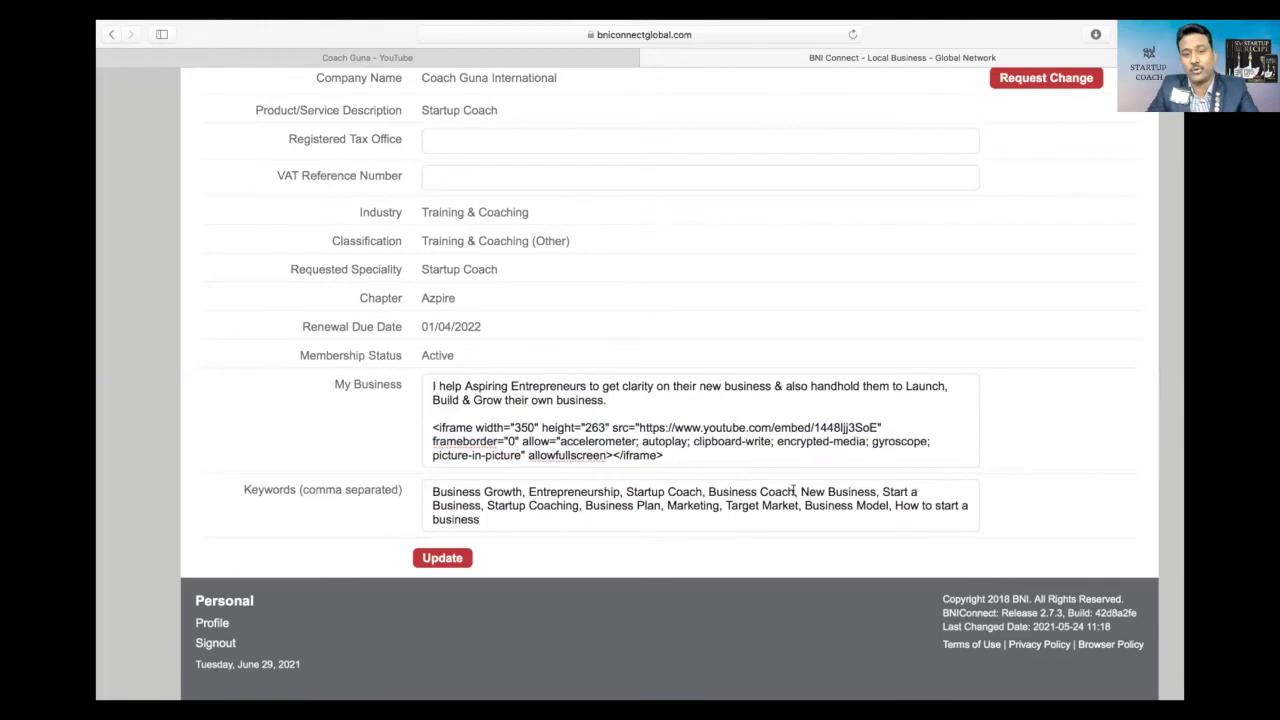
scroll(458, 540, "down", 1)
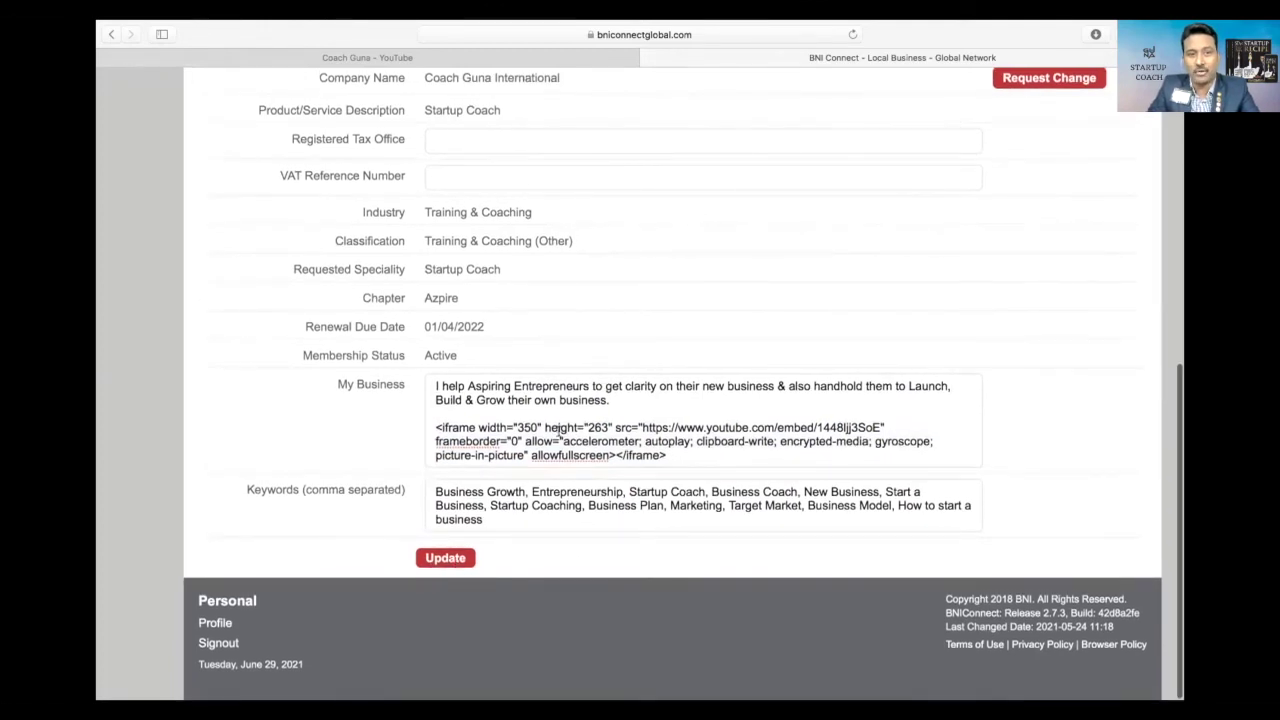
scroll(558, 430, "up", 10)
key("super+minus")
key("super+minus")
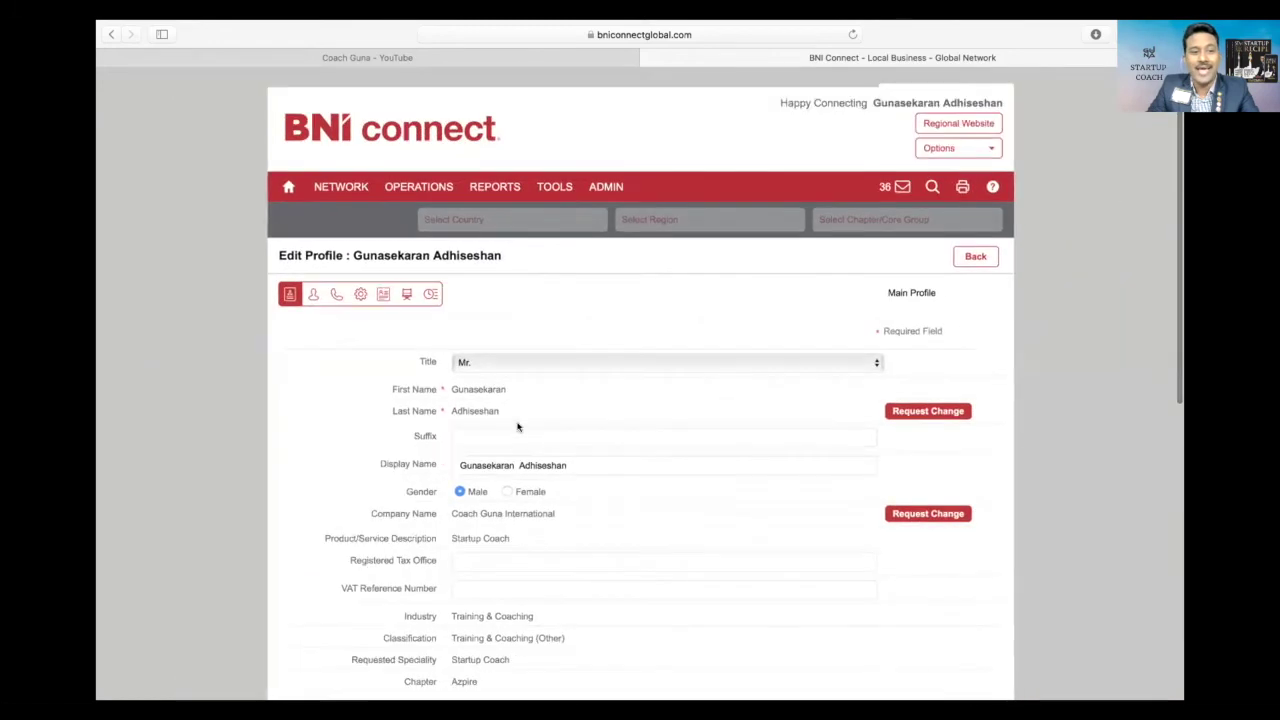
Step: Open the User Profile section and examine the username, language, timezone, profile image and company logo settings
scroll(517, 427, "down", 1)
left_click(312, 279)
scroll(584, 360, "down", 3)
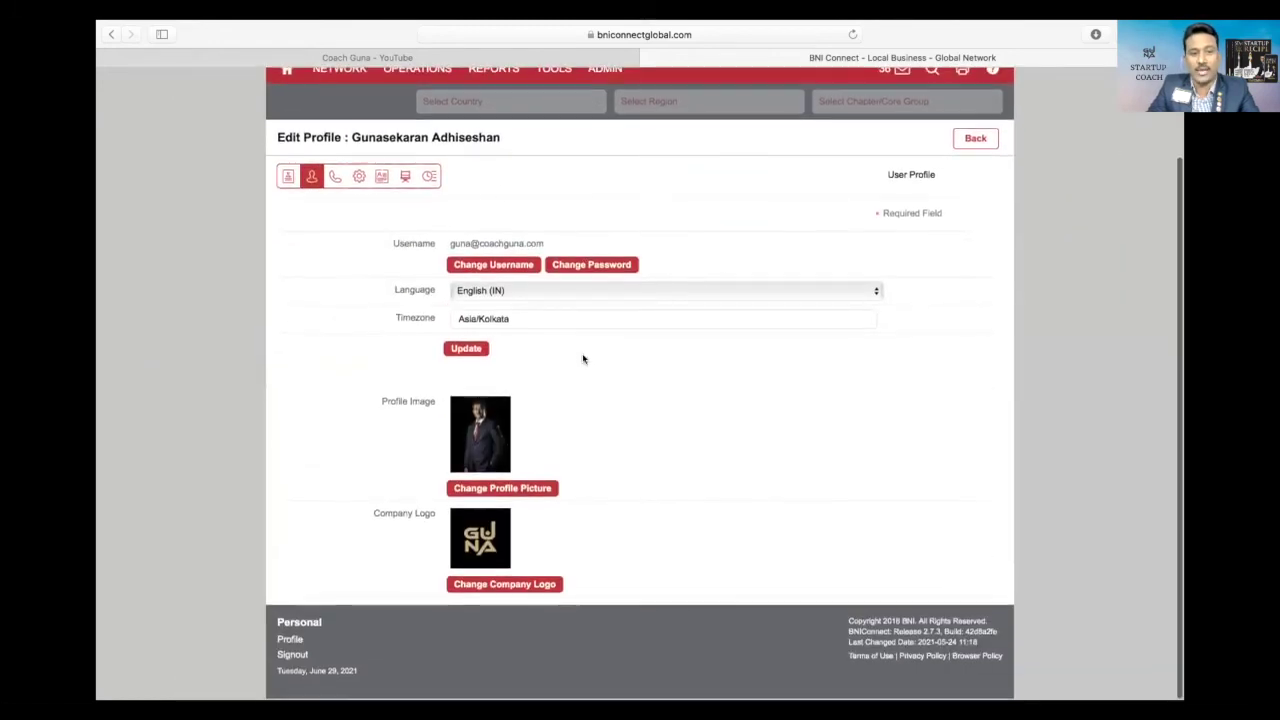
key("super+plus")
key("super+plus")
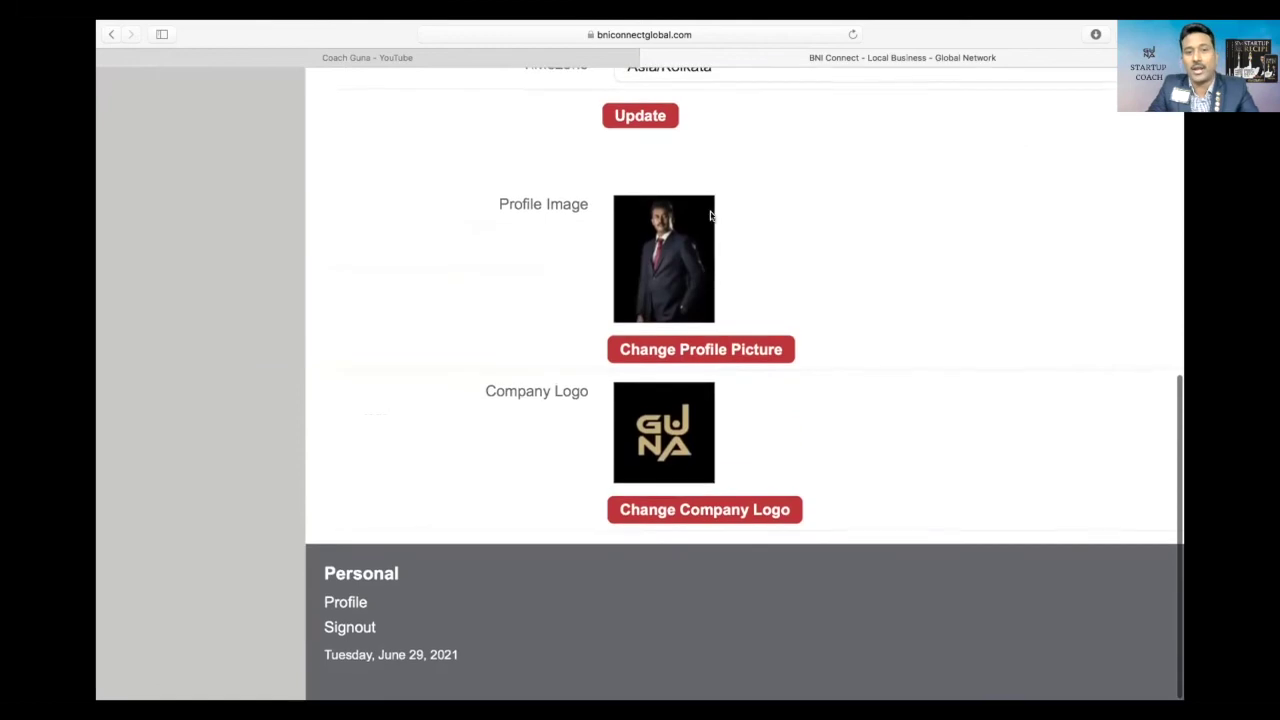
scroll(673, 405, "up", 5)
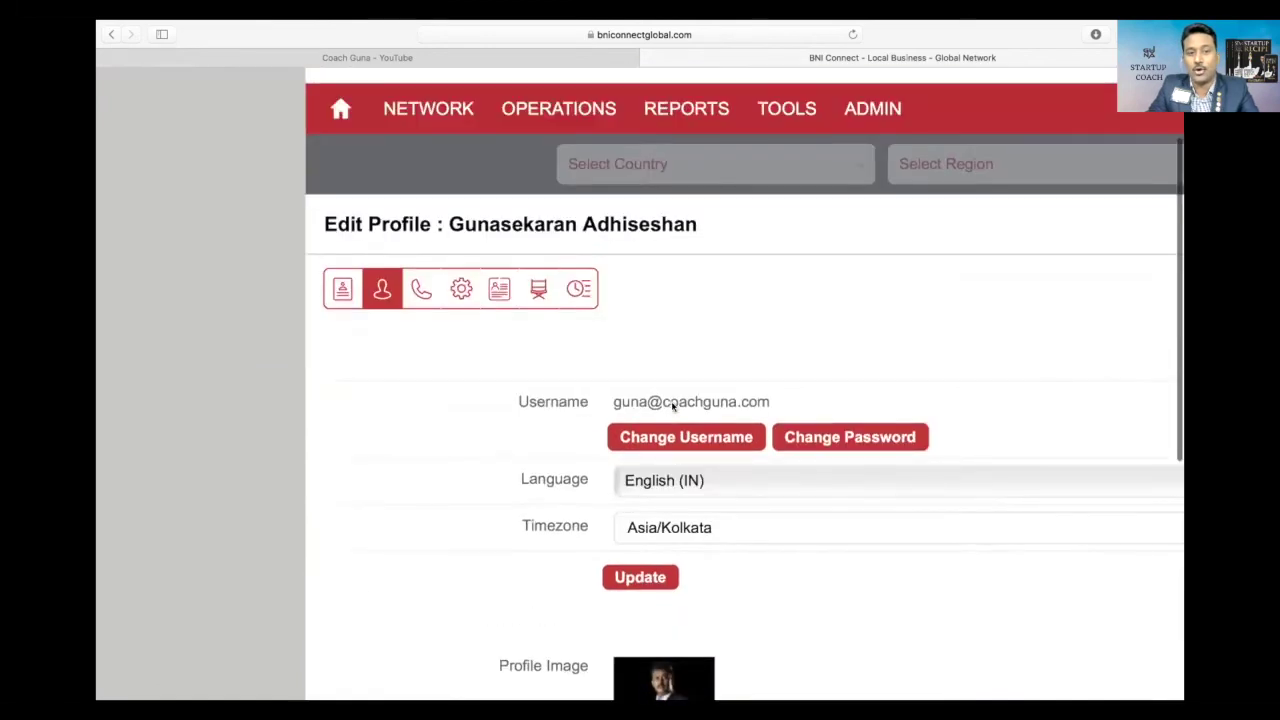
key("super+minus")
key("super+minus")
Step: Open the Contact Details section and look over the phone, email, website and social networking link fields
left_click(337, 276)
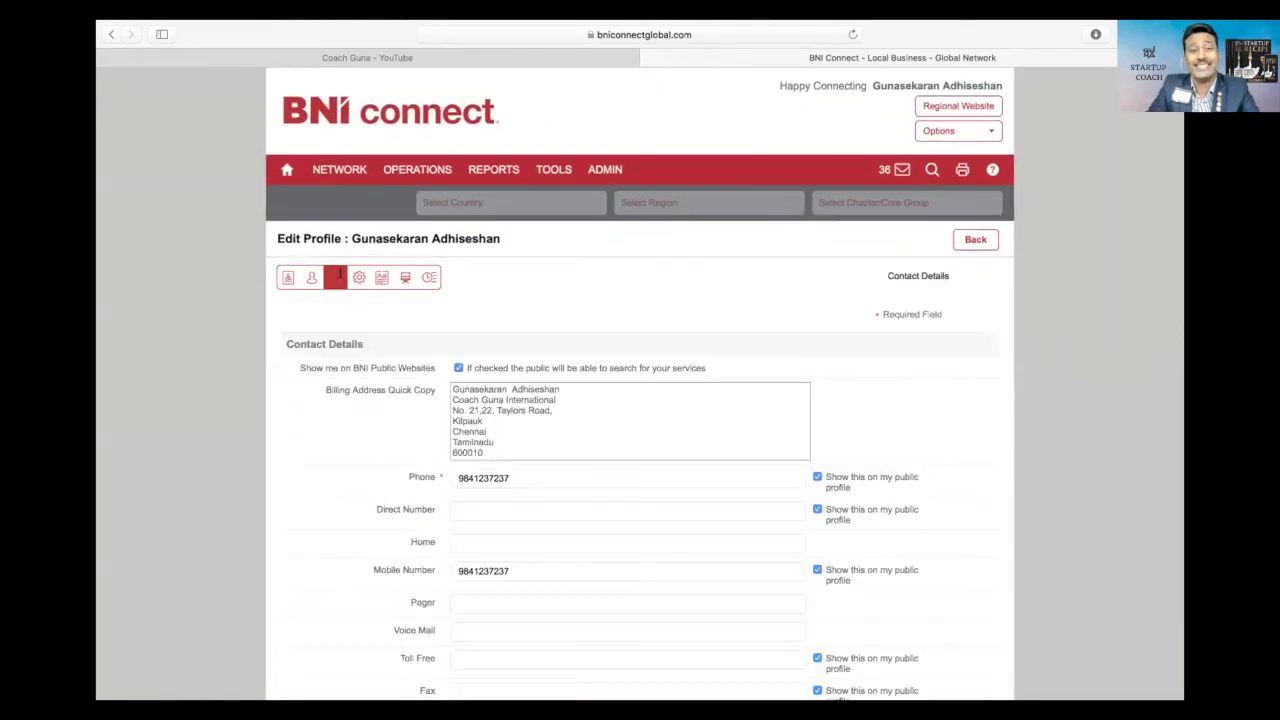
scroll(617, 309, "down", 10)
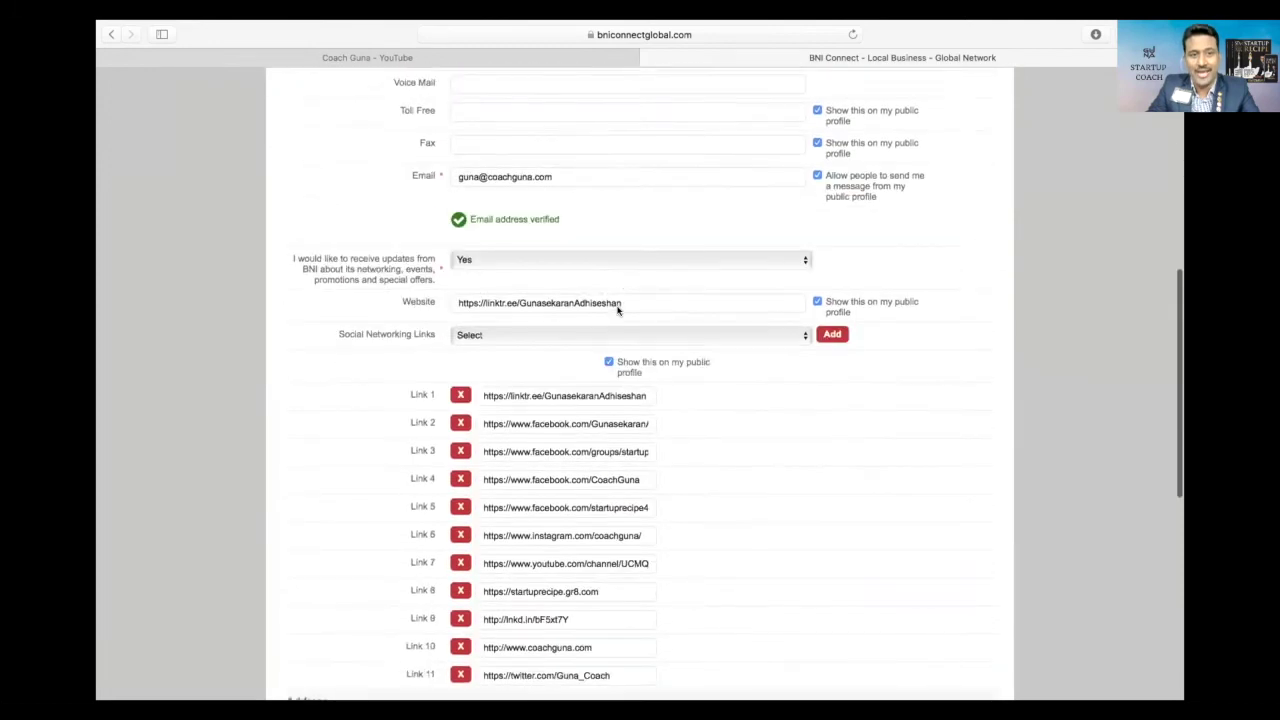
scroll(617, 309, "up", 5)
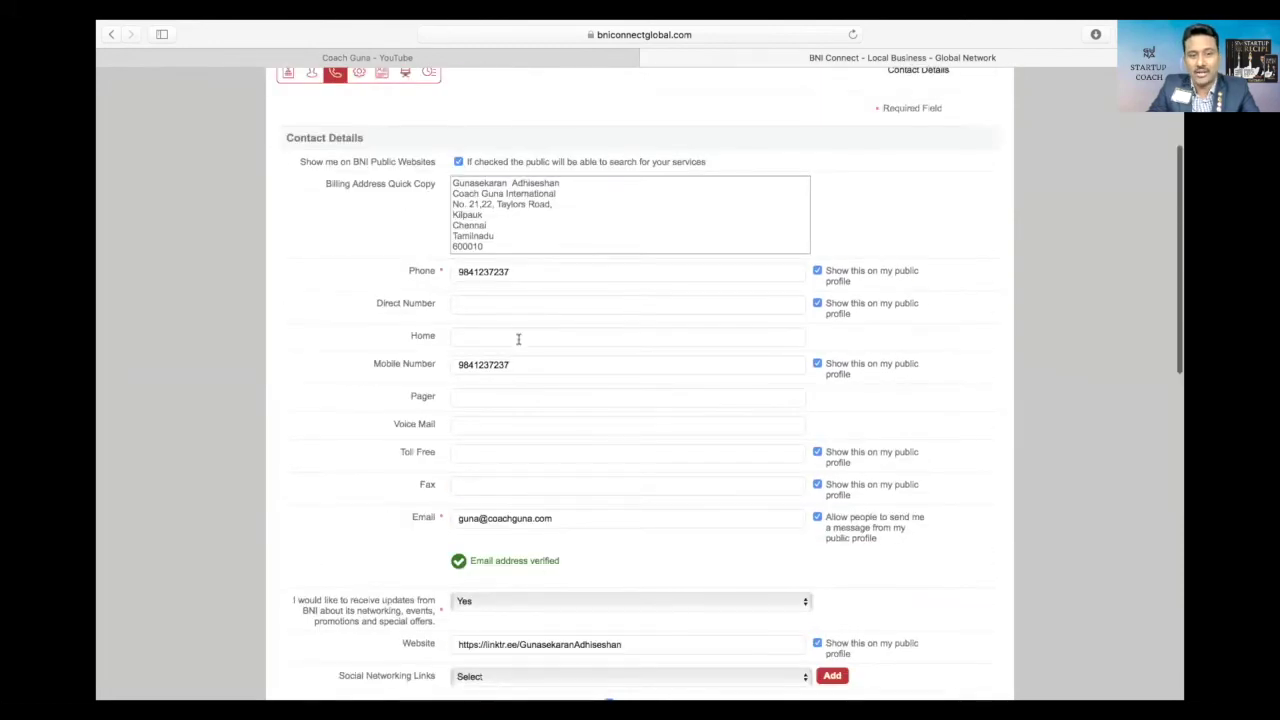
scroll(572, 425, "down", 10)
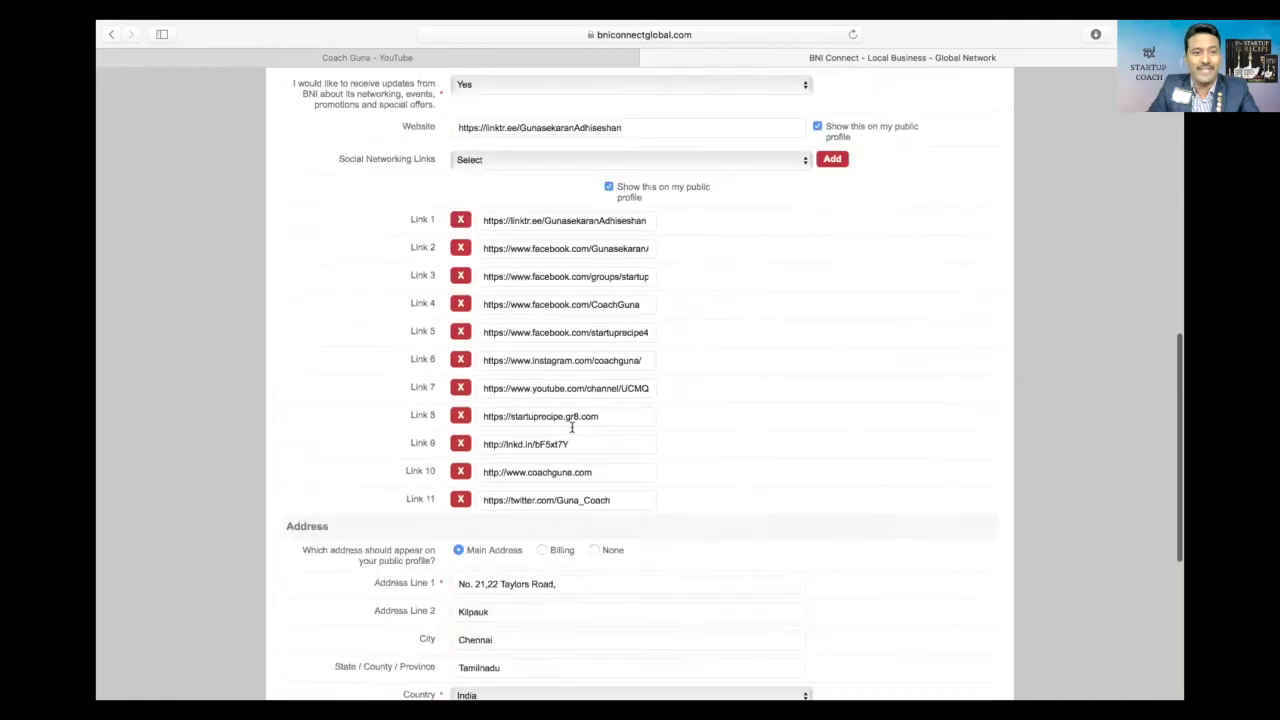
scroll(572, 427, "down", 2)
scroll(572, 427, "up", 5)
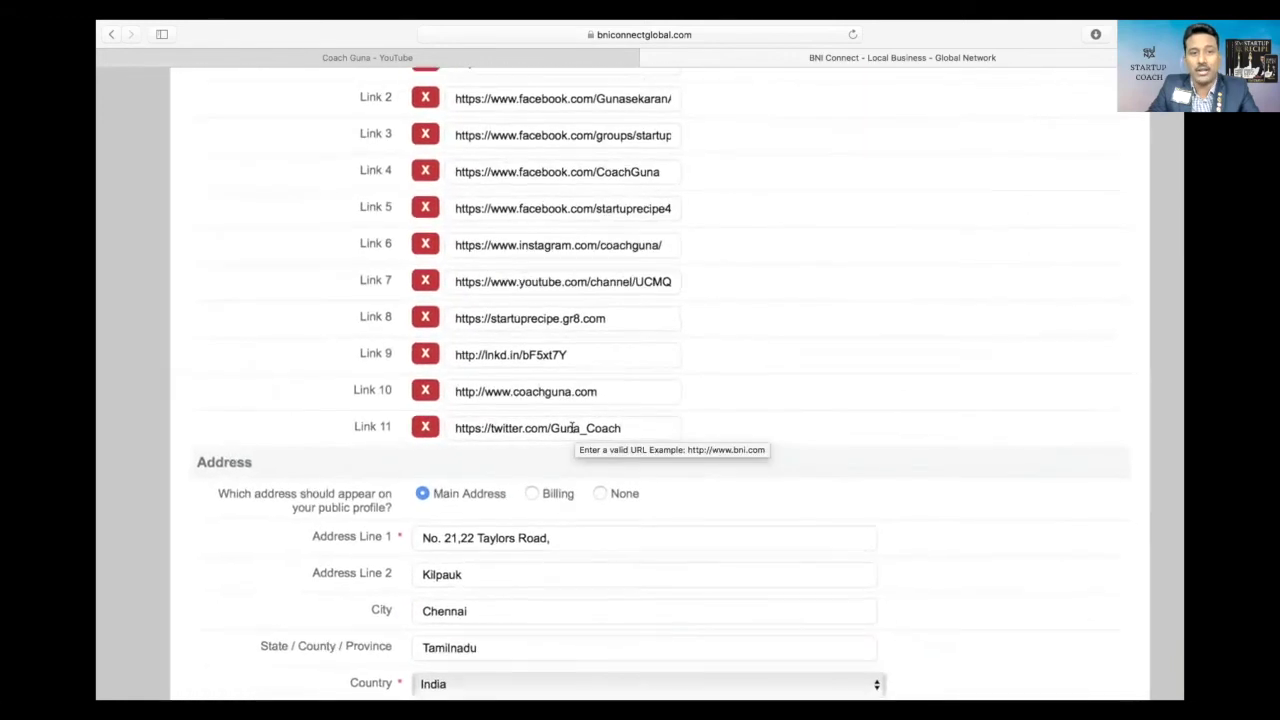
Step: Highlight the Linktree URL in the Link 1 field of the social networking links
scroll(617, 299, "down", 3)
scroll(617, 299, "up", 3)
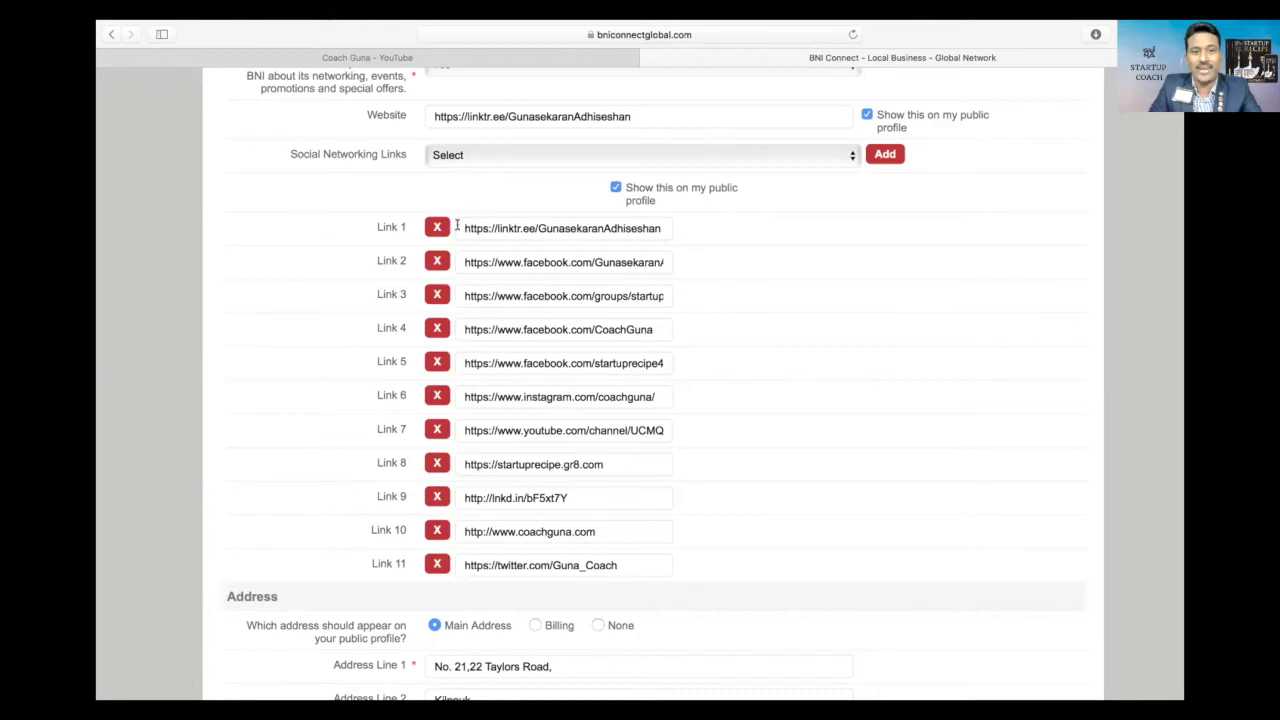
left_click_drag(458, 227, 724, 225)
Step: Review the remaining social links and the Address and Billing fields, then return to the beginning of Contact Details
scroll(599, 255, "down", 3)
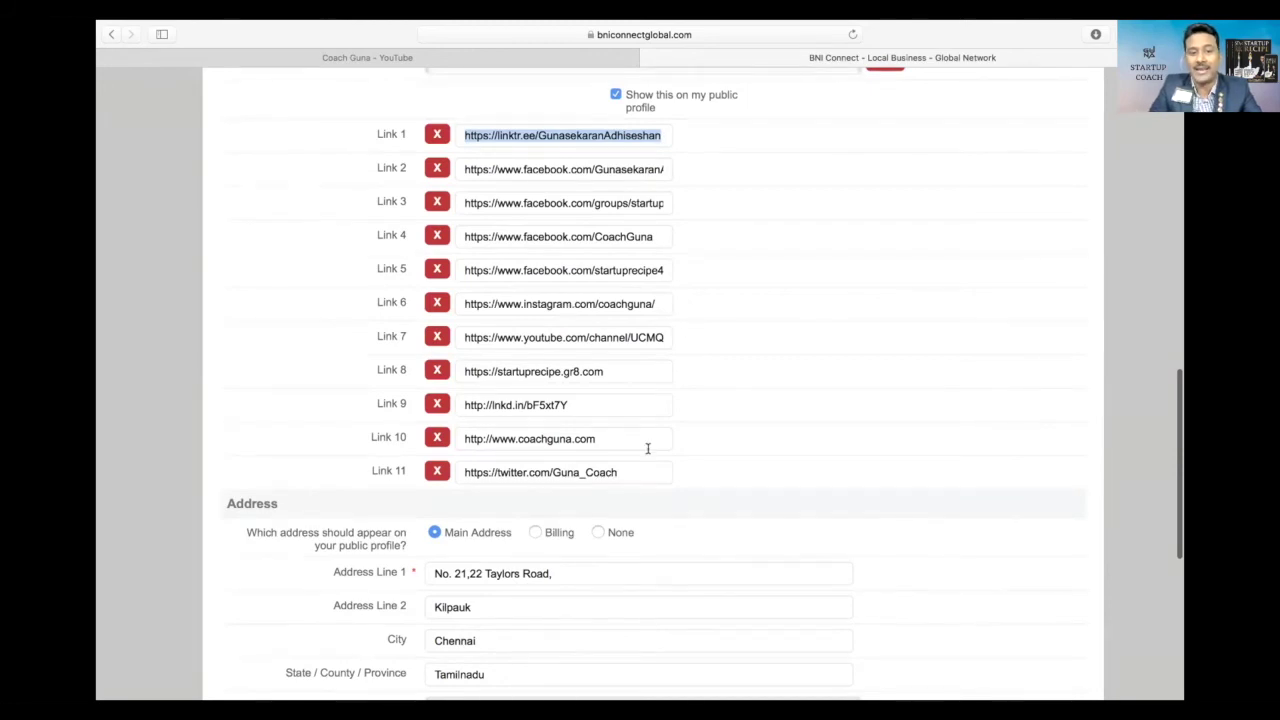
scroll(649, 449, "down", 2)
scroll(648, 452, "down", 4)
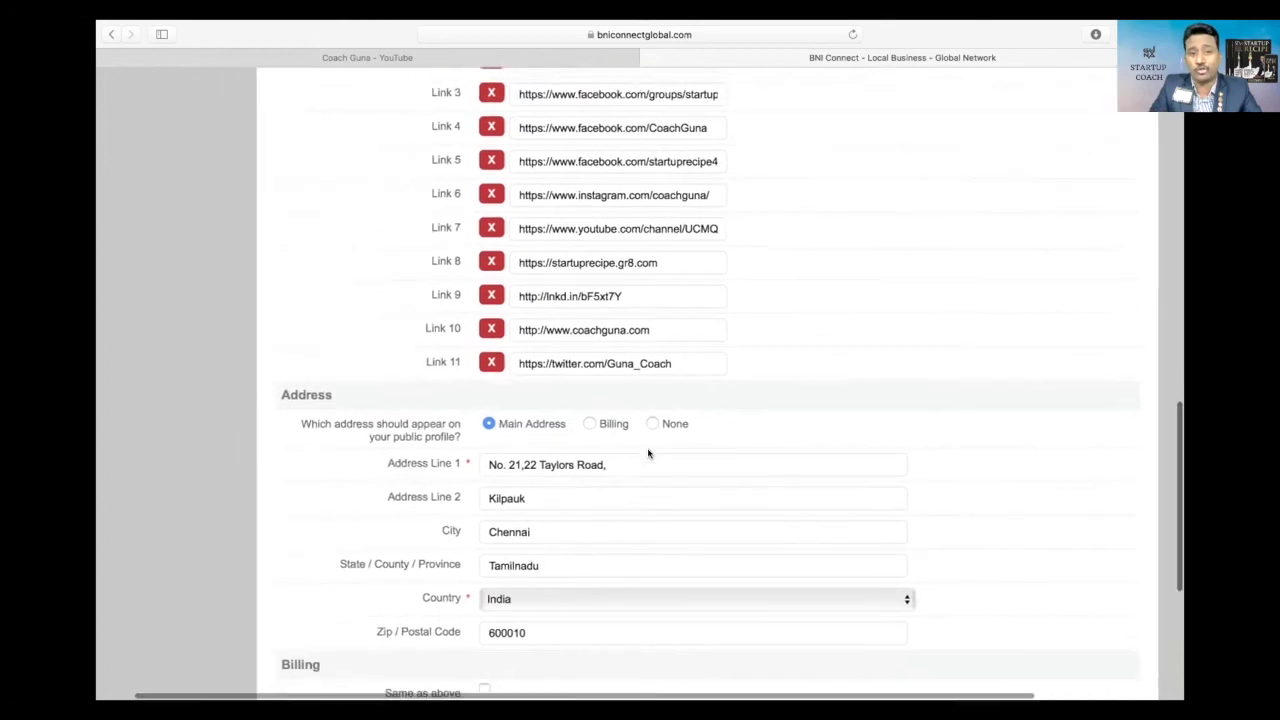
scroll(648, 449, "down", 12)
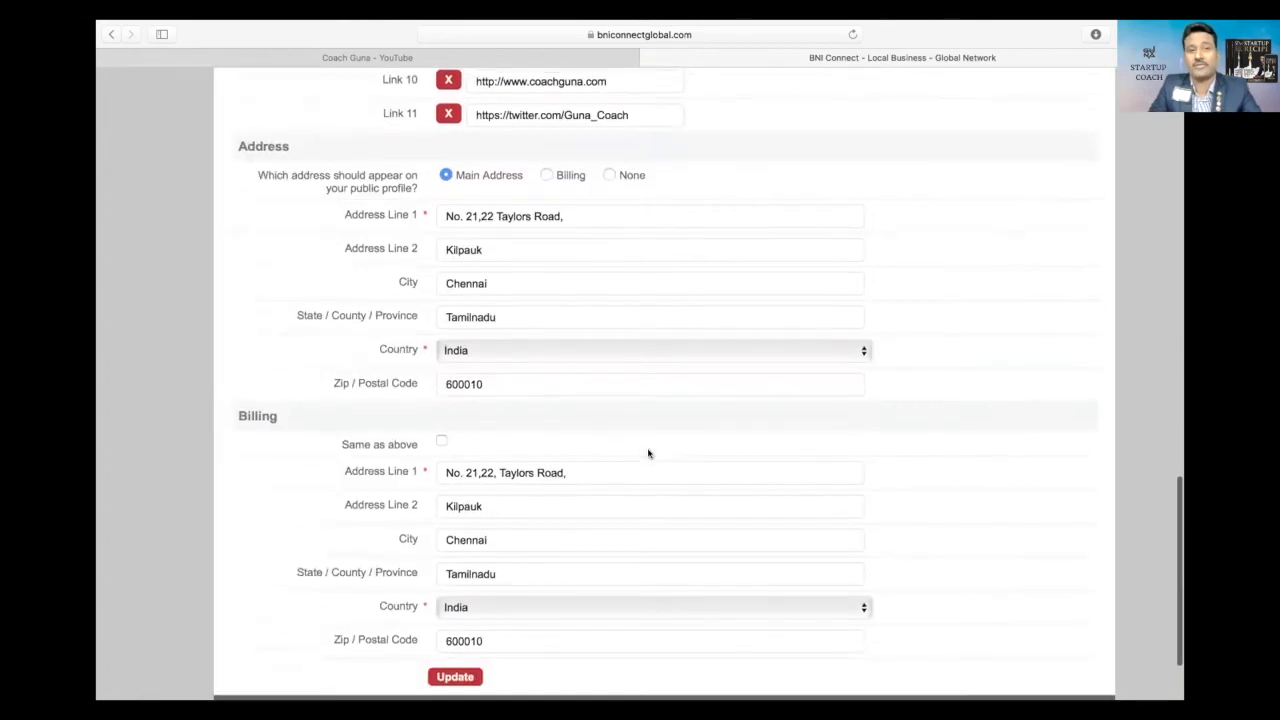
scroll(648, 449, "down", 2)
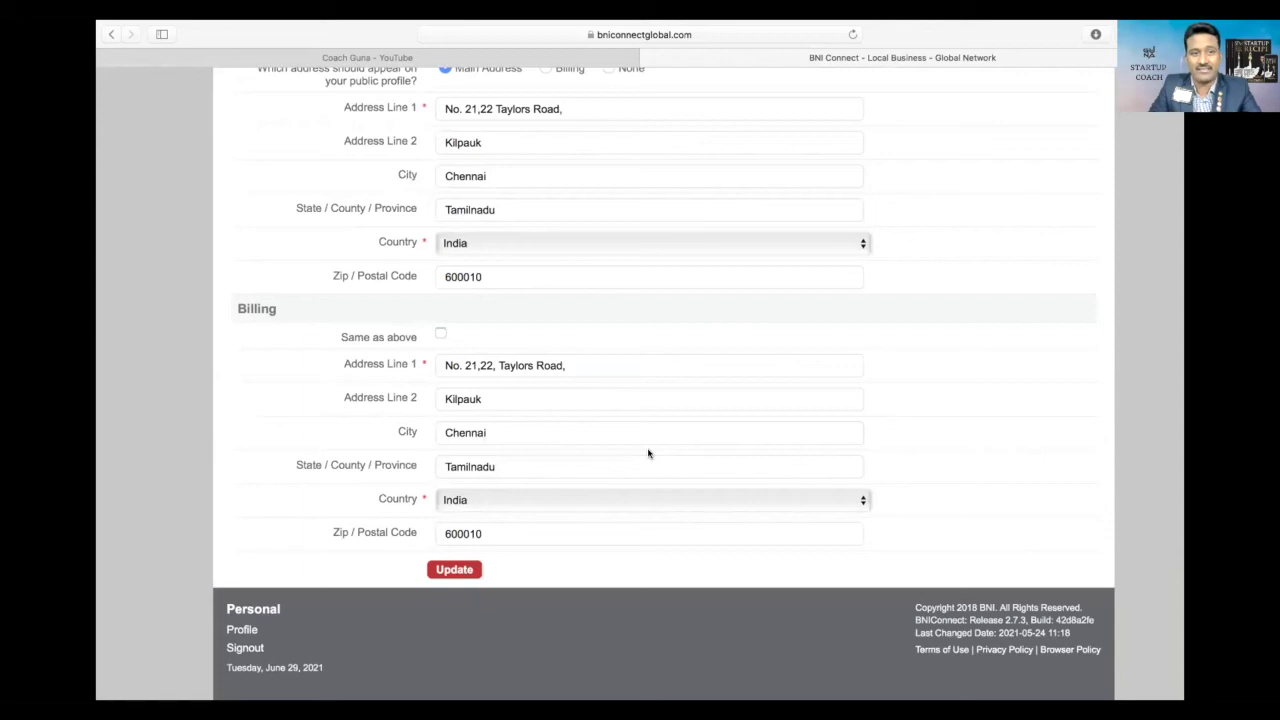
key("super+minus")
scroll(648, 453, "up", 15)
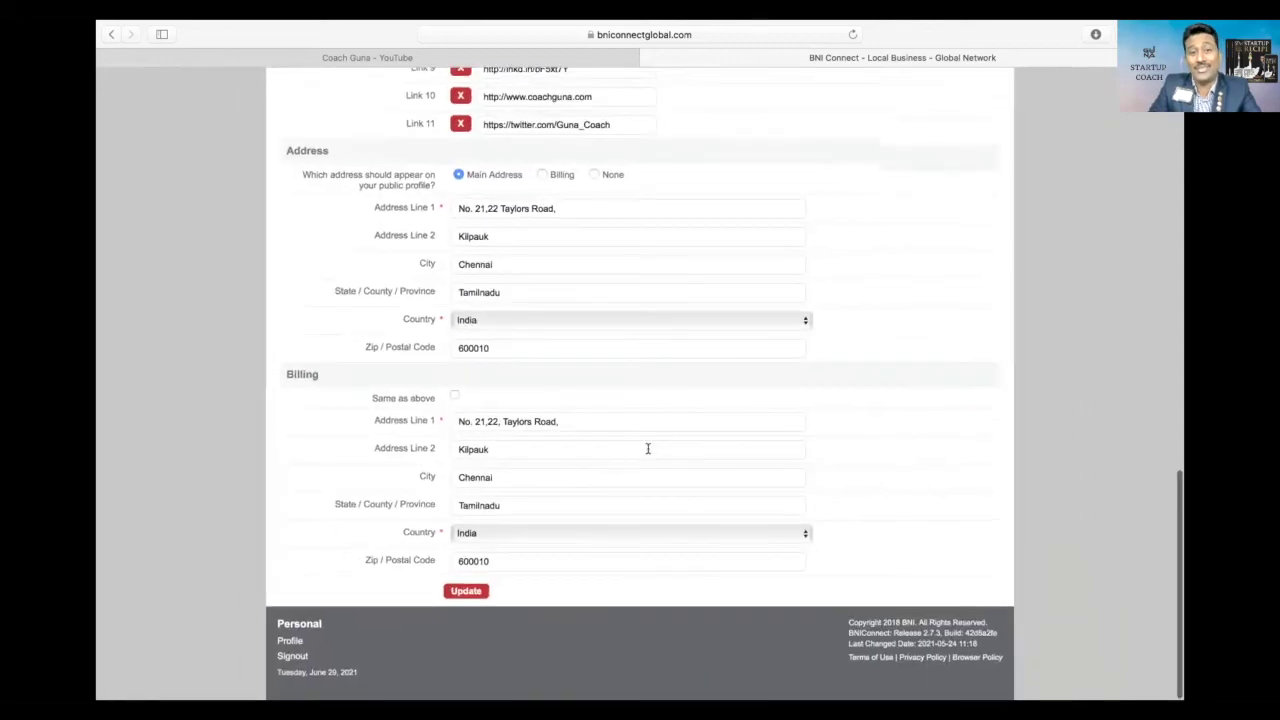
scroll(648, 448, "up", 3)
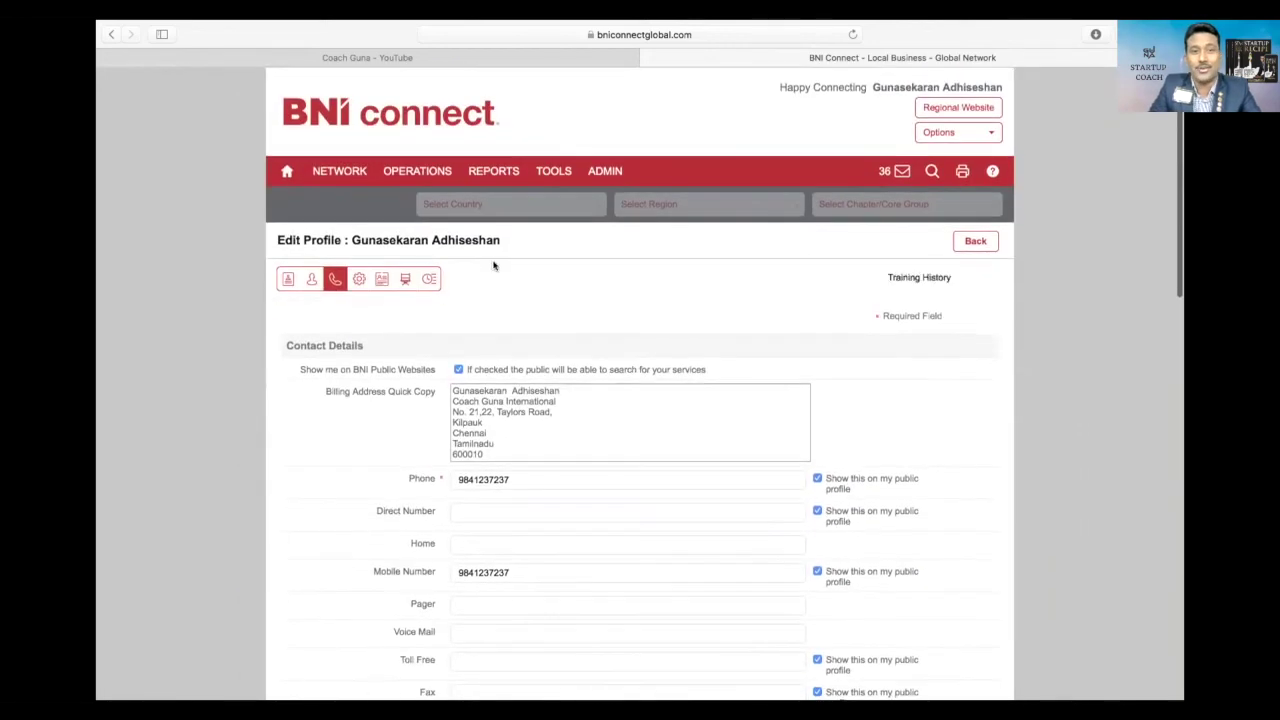
Step: Open Account Settings and examine the member-to-member sharing, group post notification and email forwarding options
left_click(358, 280)
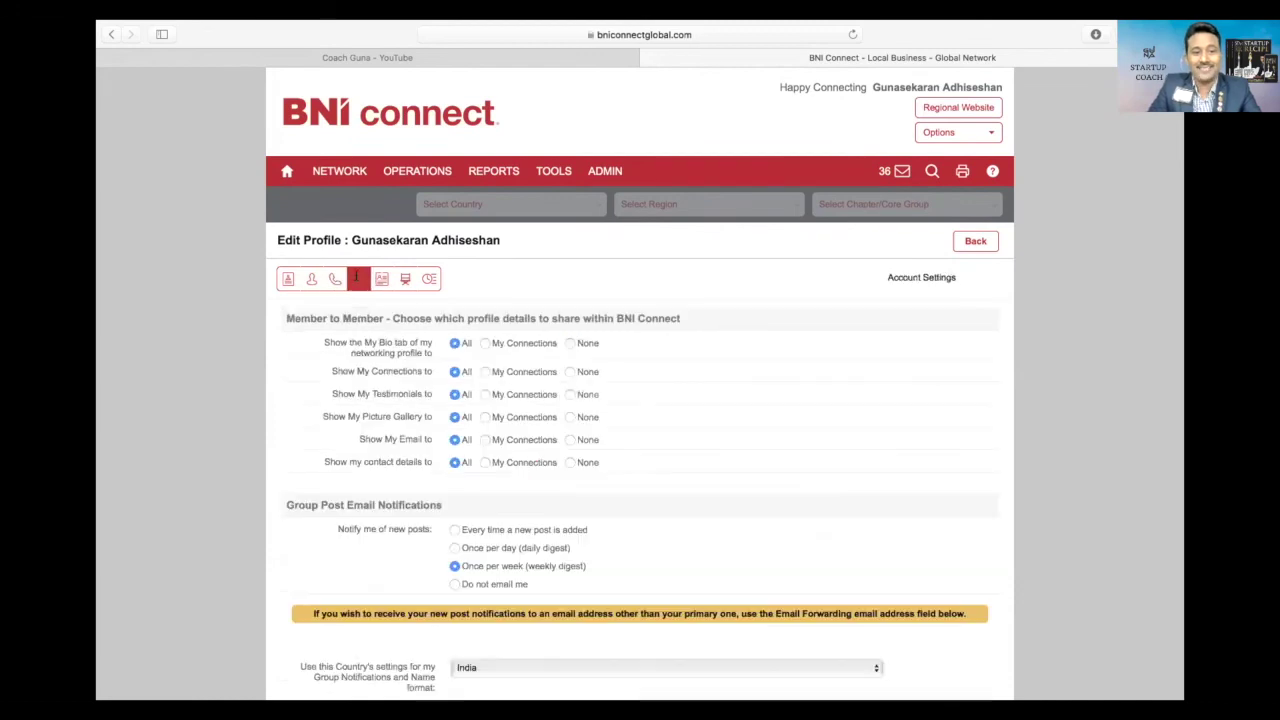
scroll(646, 313, "down", 8)
scroll(646, 313, "down", 2)
scroll(650, 340, "up", 6)
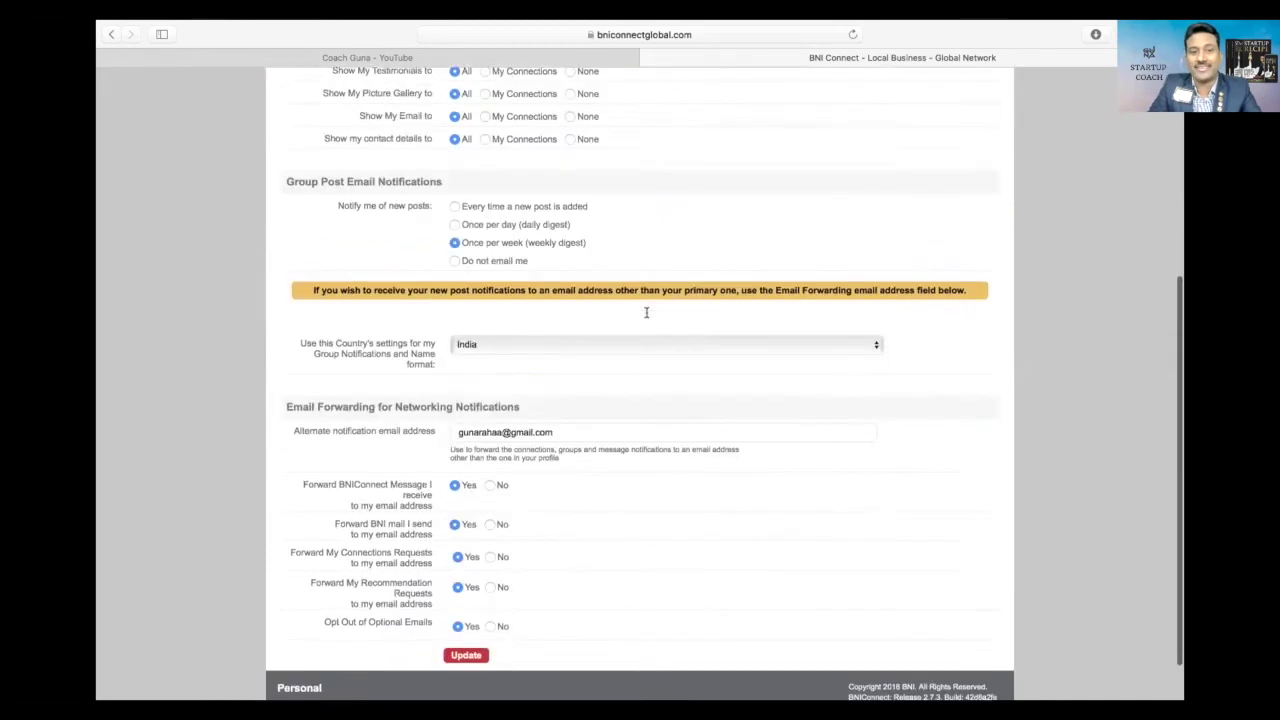
scroll(660, 381, "down", 5)
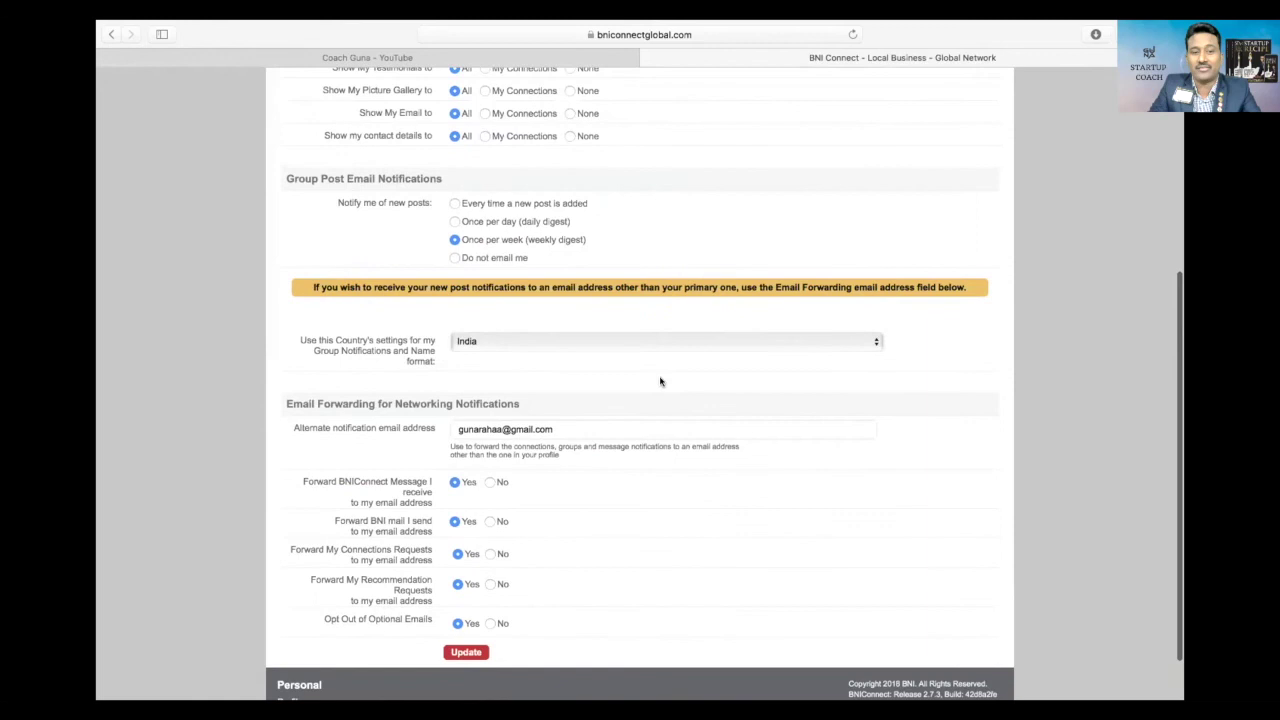
scroll(660, 380, "up", 6)
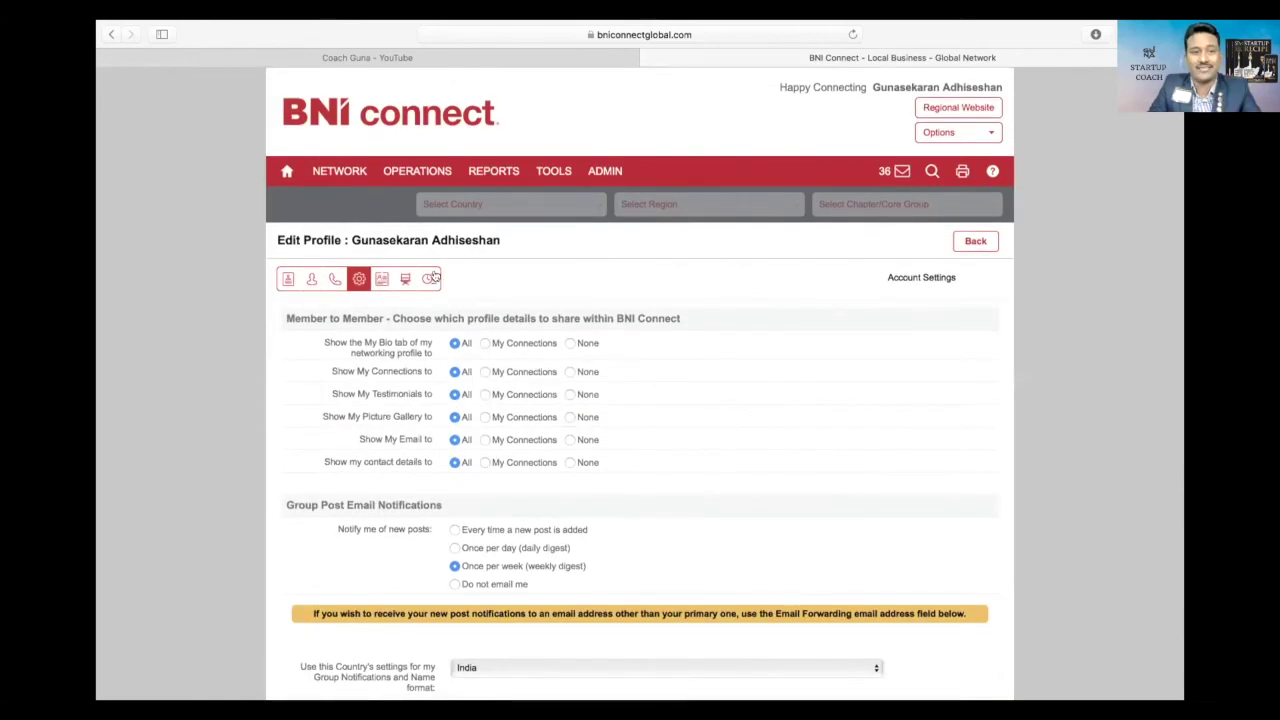
Step: Open the Bio section and read through the My Bio and Weekly Presentation fields
left_click(381, 280)
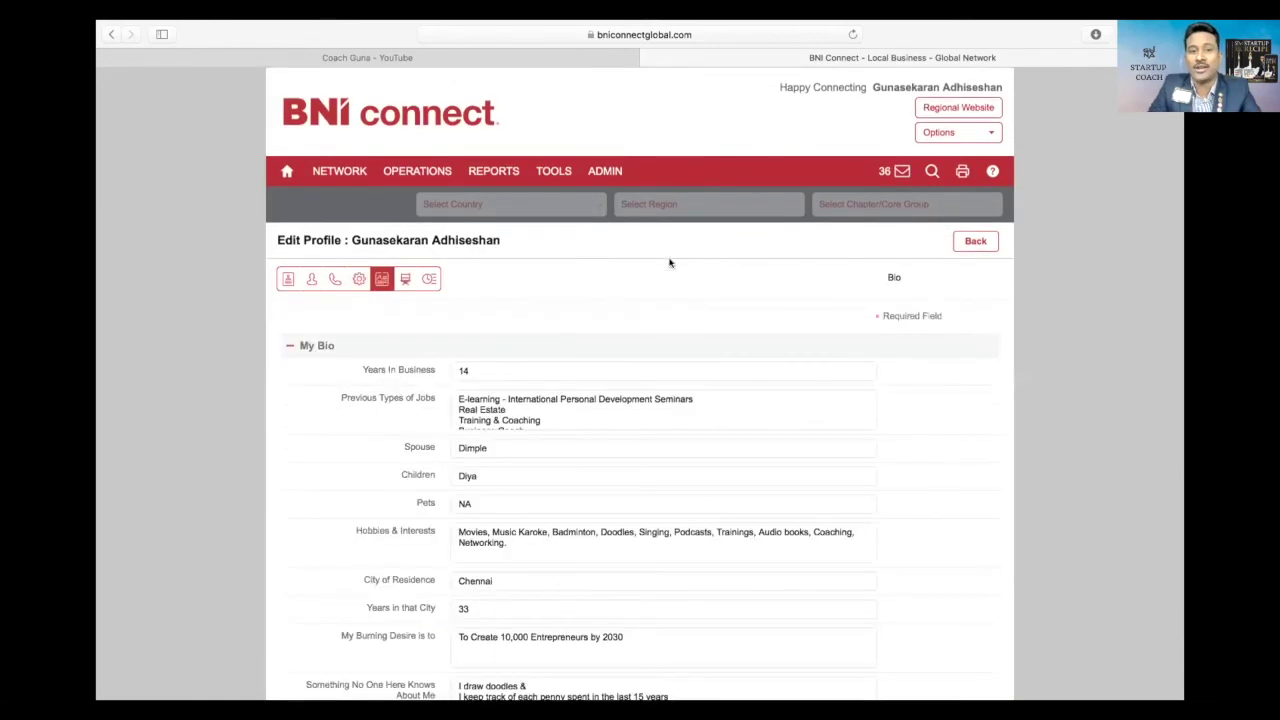
scroll(669, 262, "down", 2)
key("super+equal")
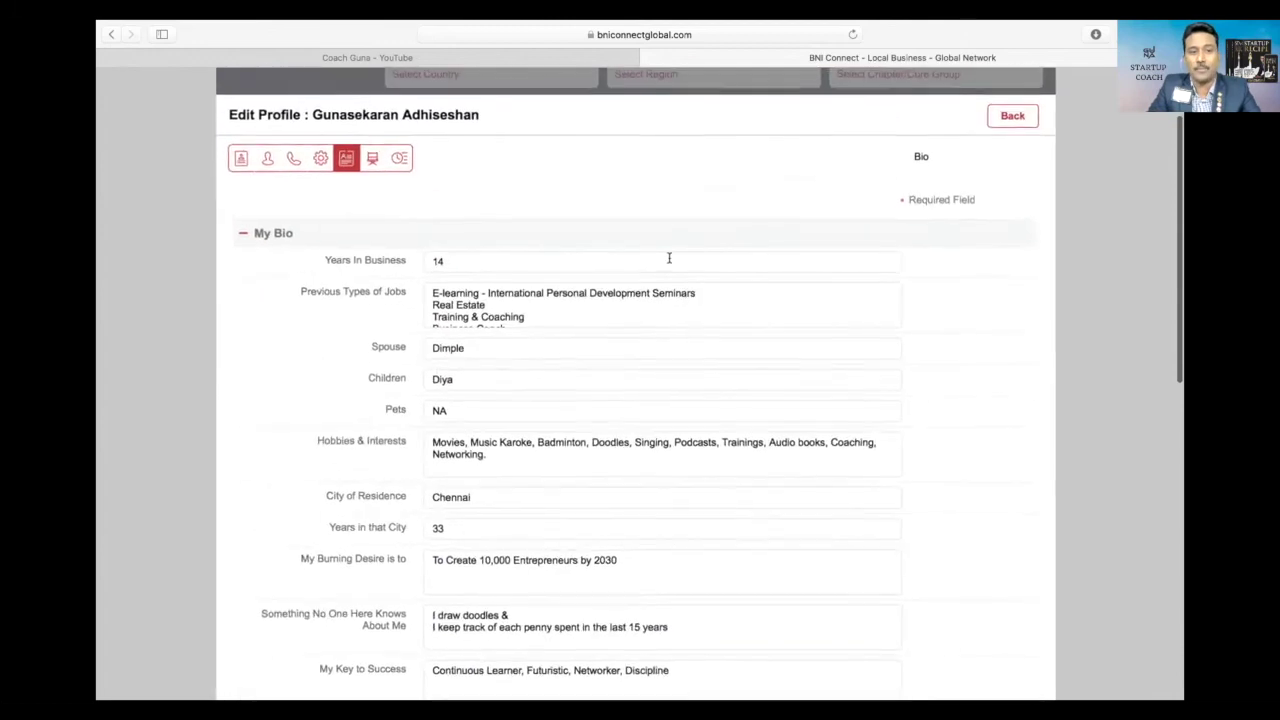
scroll(669, 257, "down", 2)
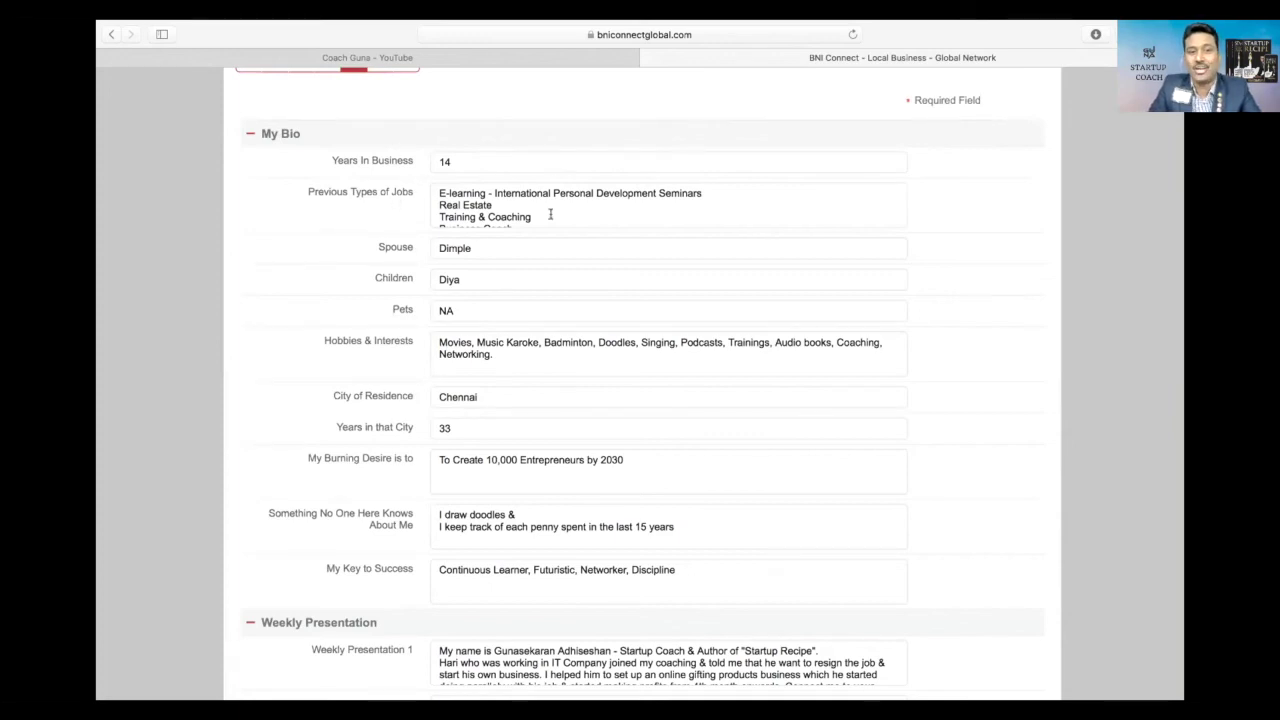
scroll(549, 214, "down", 5)
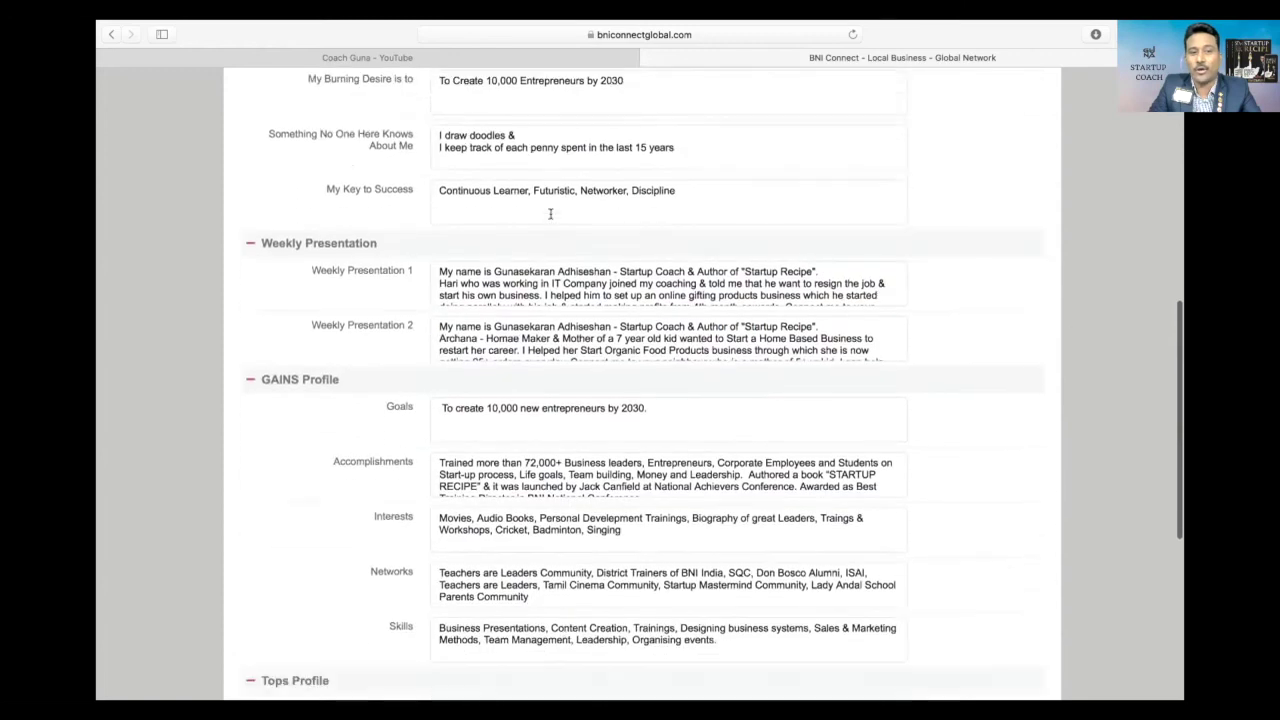
scroll(550, 213, "down", 1)
scroll(540, 205, "up", 3)
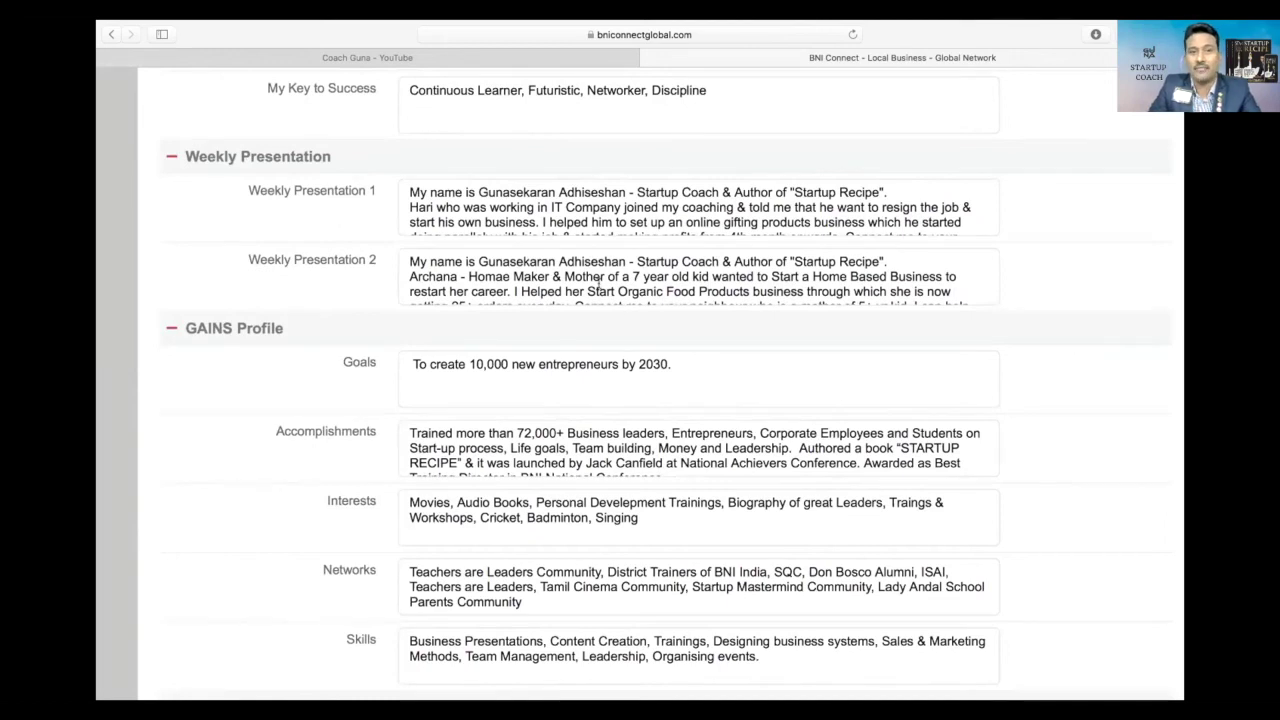
Step: Review the GAINS Profile fields, placing the cursor in Goals and then in Networks
scroll(598, 284, "down", 3)
scroll(340, 430, "down", 5)
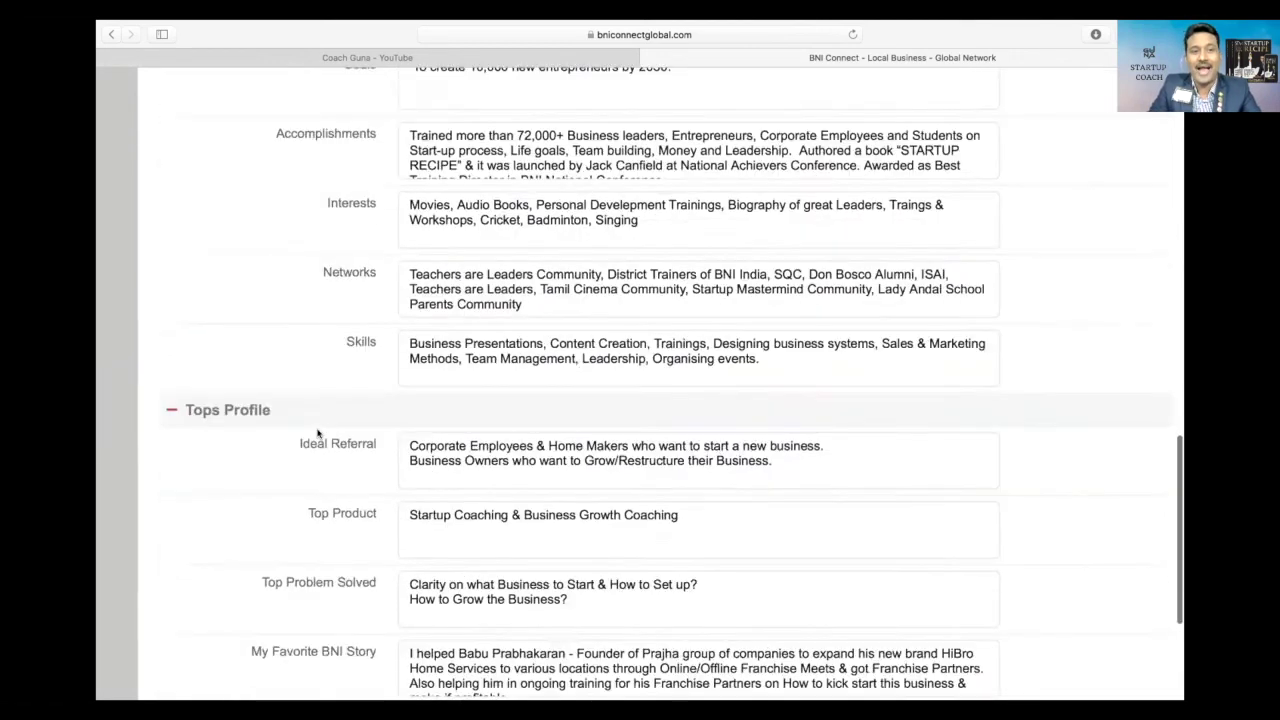
scroll(330, 380, "up", 2)
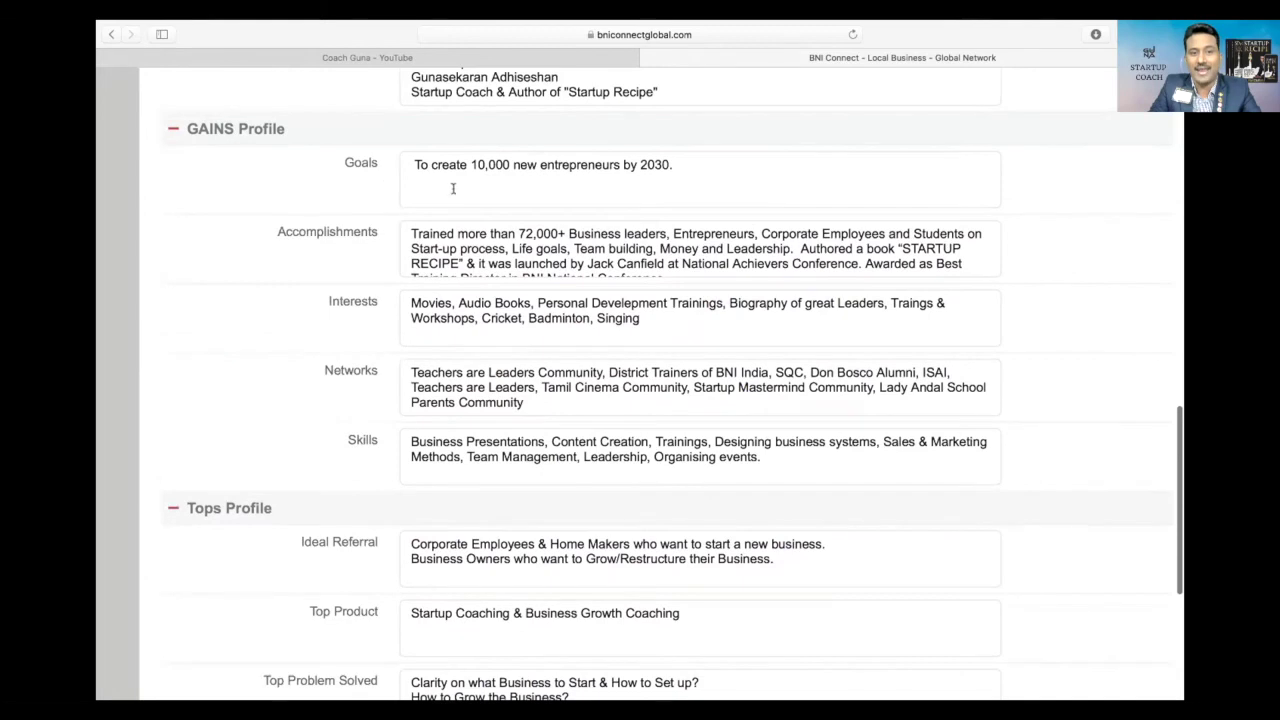
left_click(479, 187)
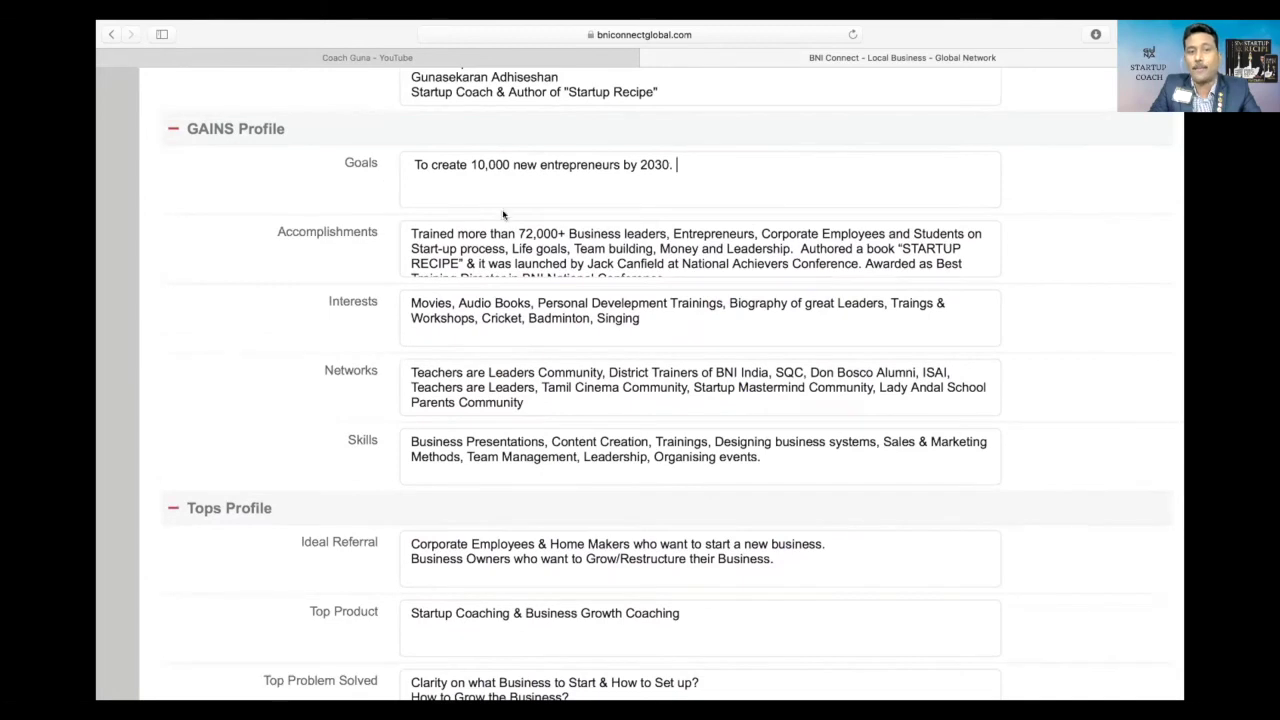
left_click(518, 372)
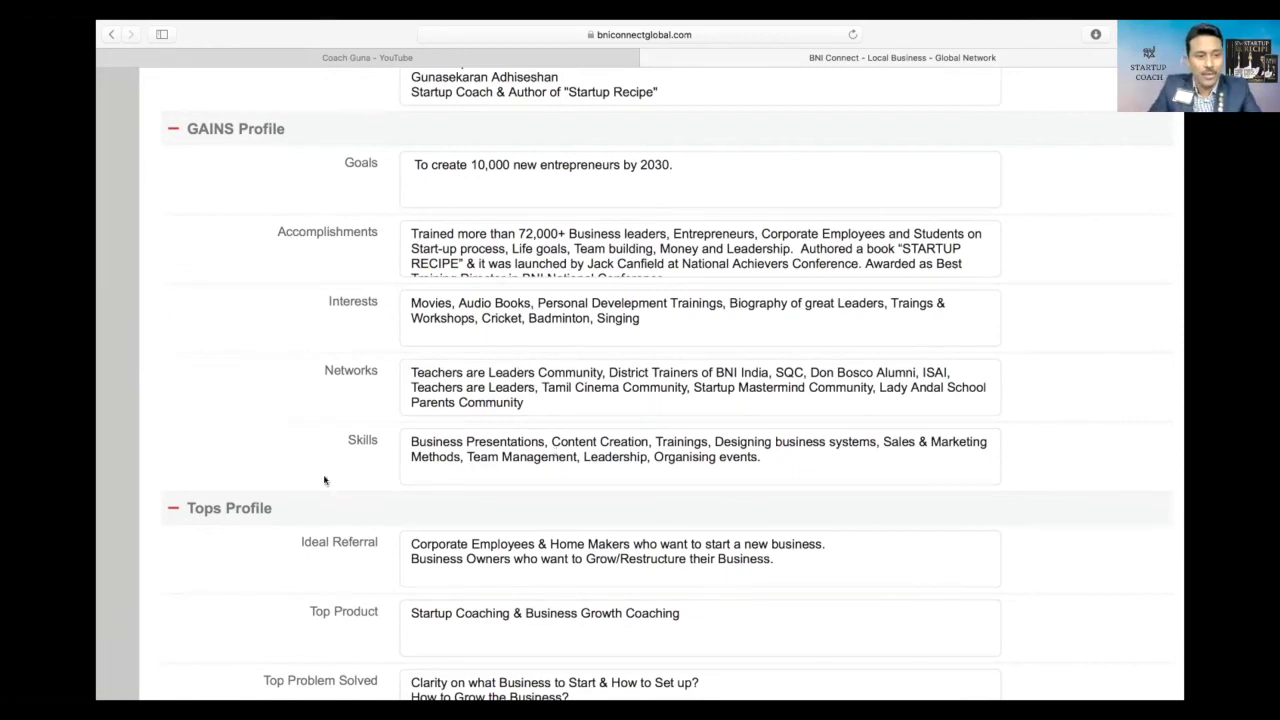
Step: Examine the Tops Profile fields from Ideal Referral to My Ideal Referral Partner and return to the beginning of the Bio page
scroll(324, 481, "down", 7)
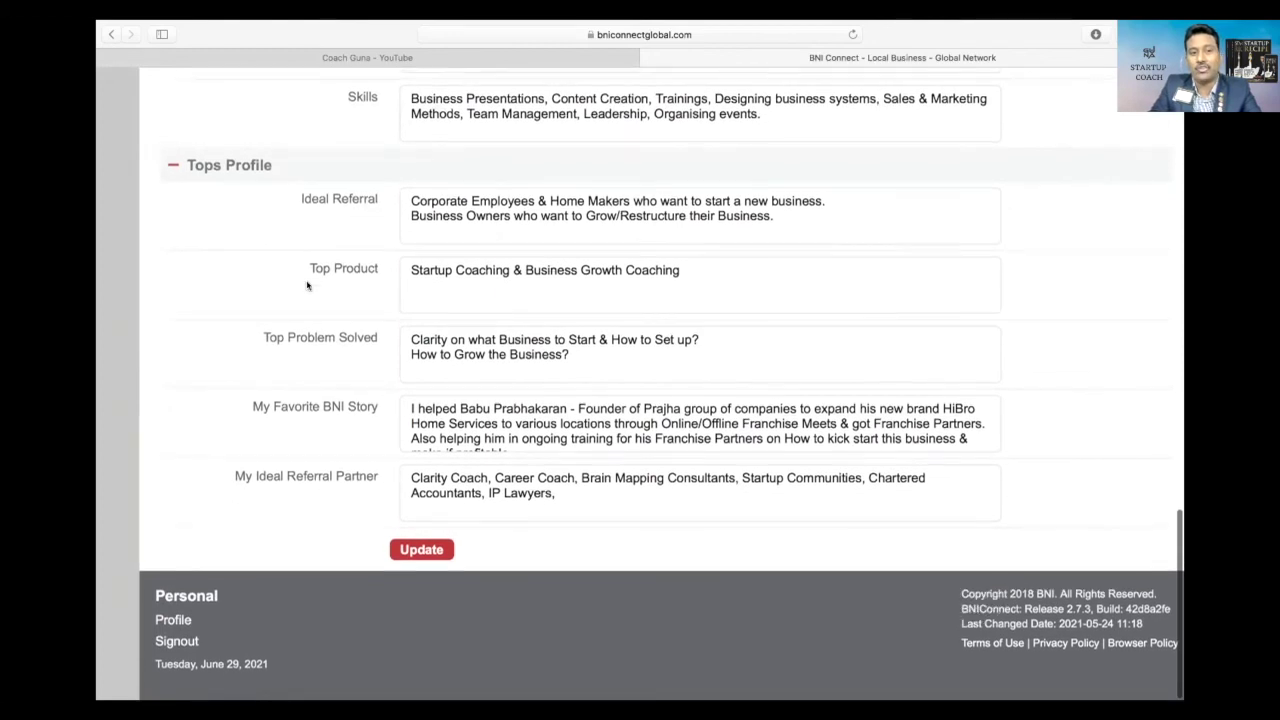
scroll(308, 280, "up", 10)
scroll(307, 285, "up", 8)
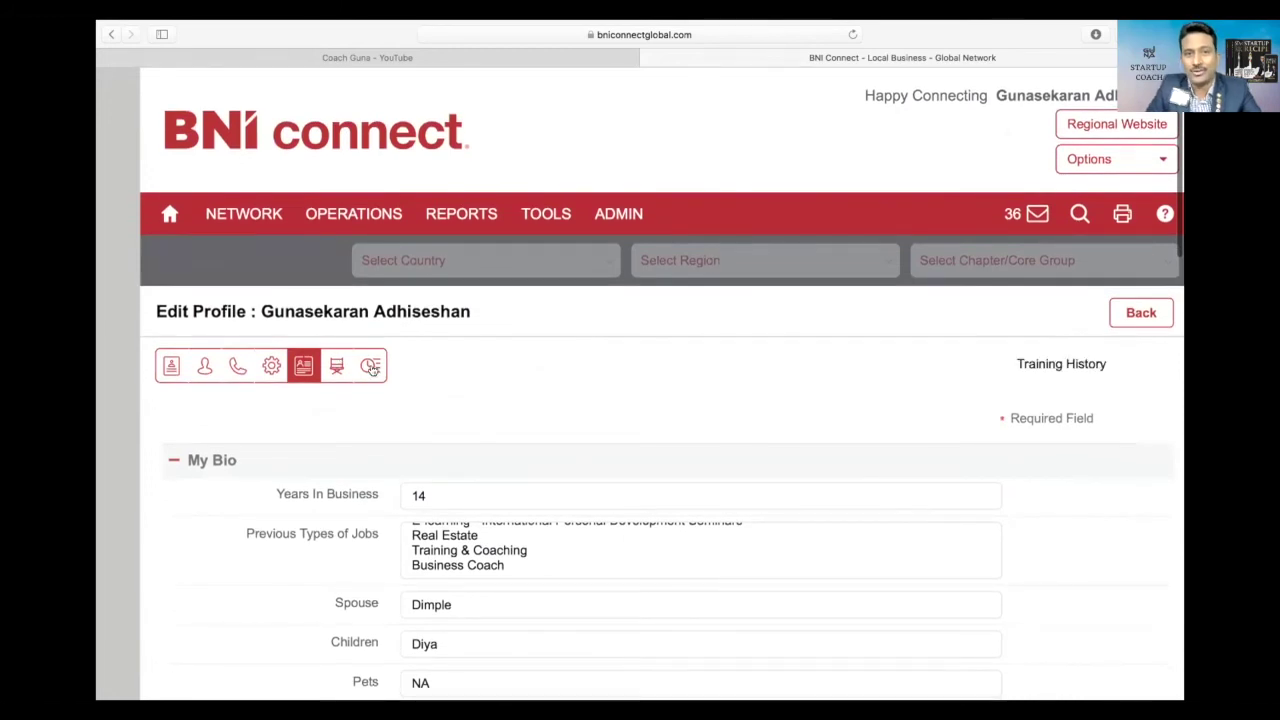
key("super+minus")
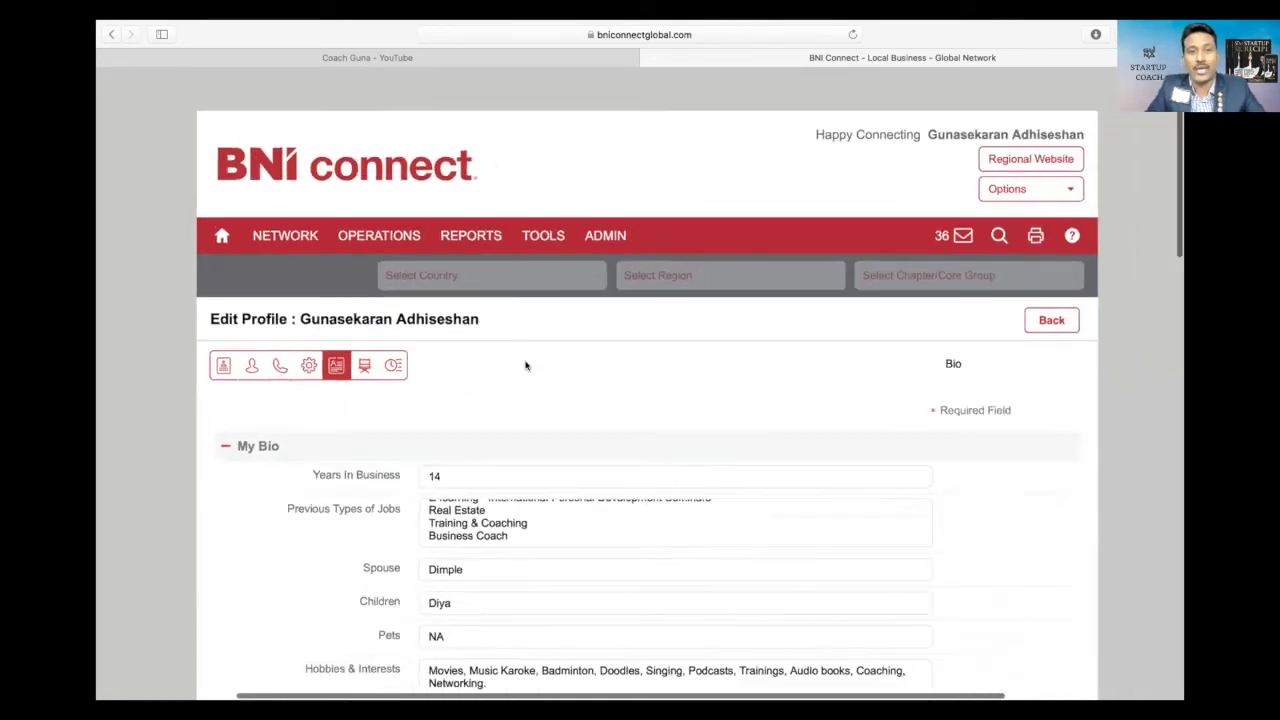
Step: Open the member's Picture Gallery from the network options
scroll(523, 330, "down", 1)
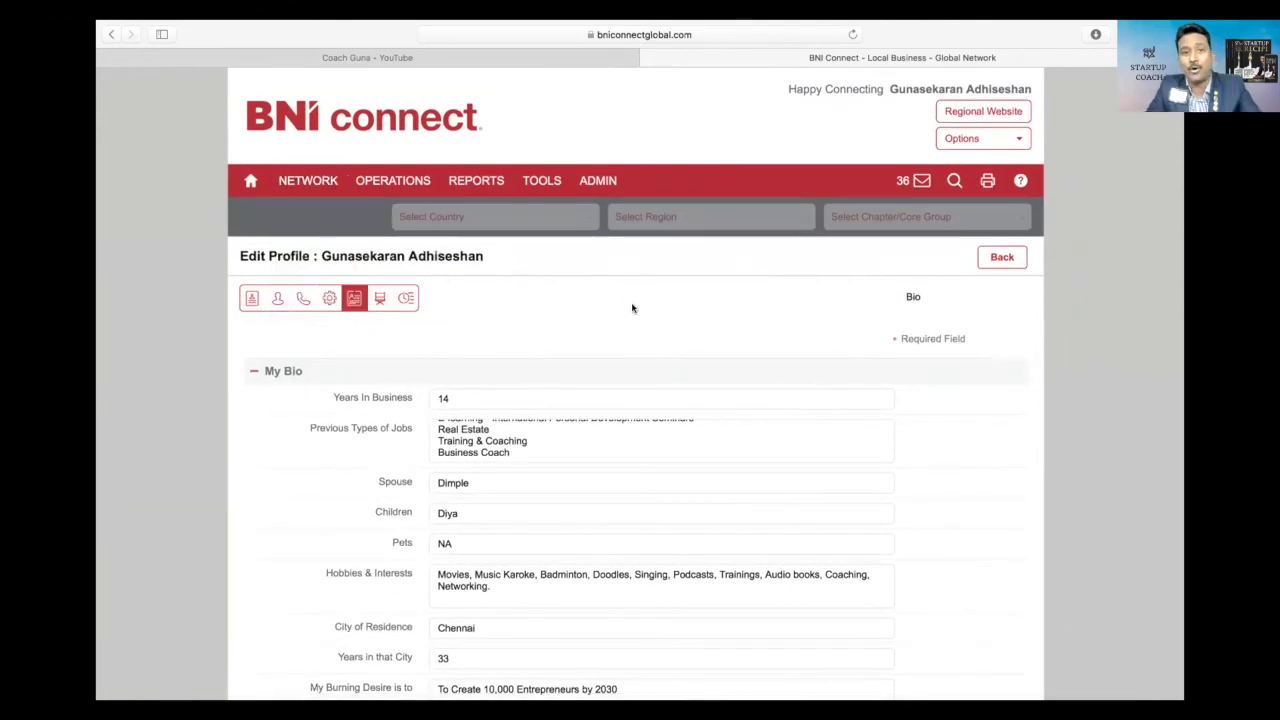
mouse_move(306, 181)
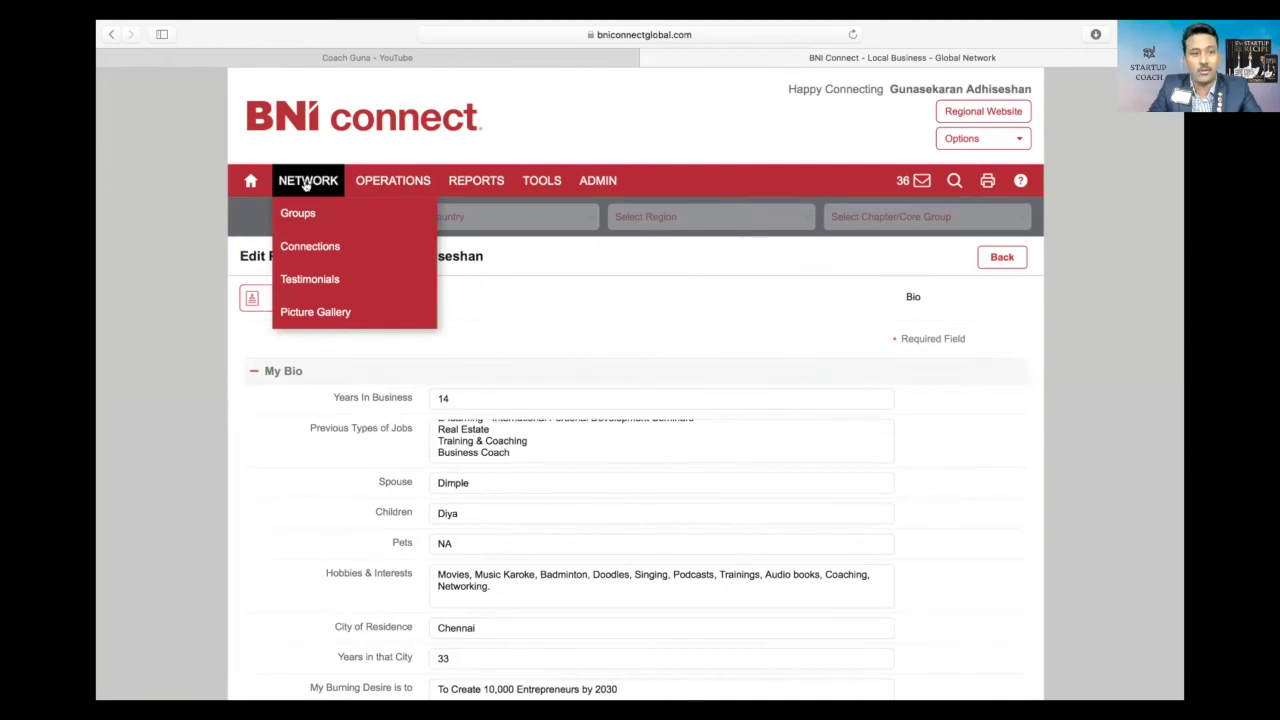
left_click(295, 310)
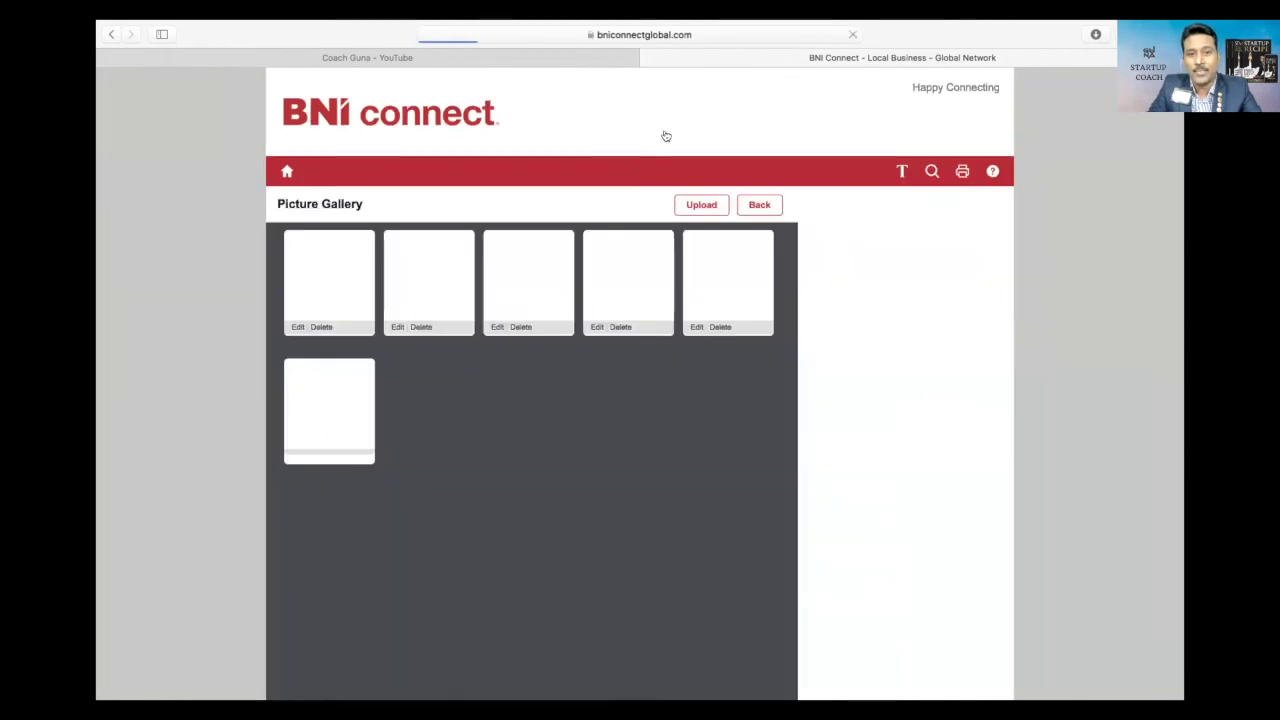